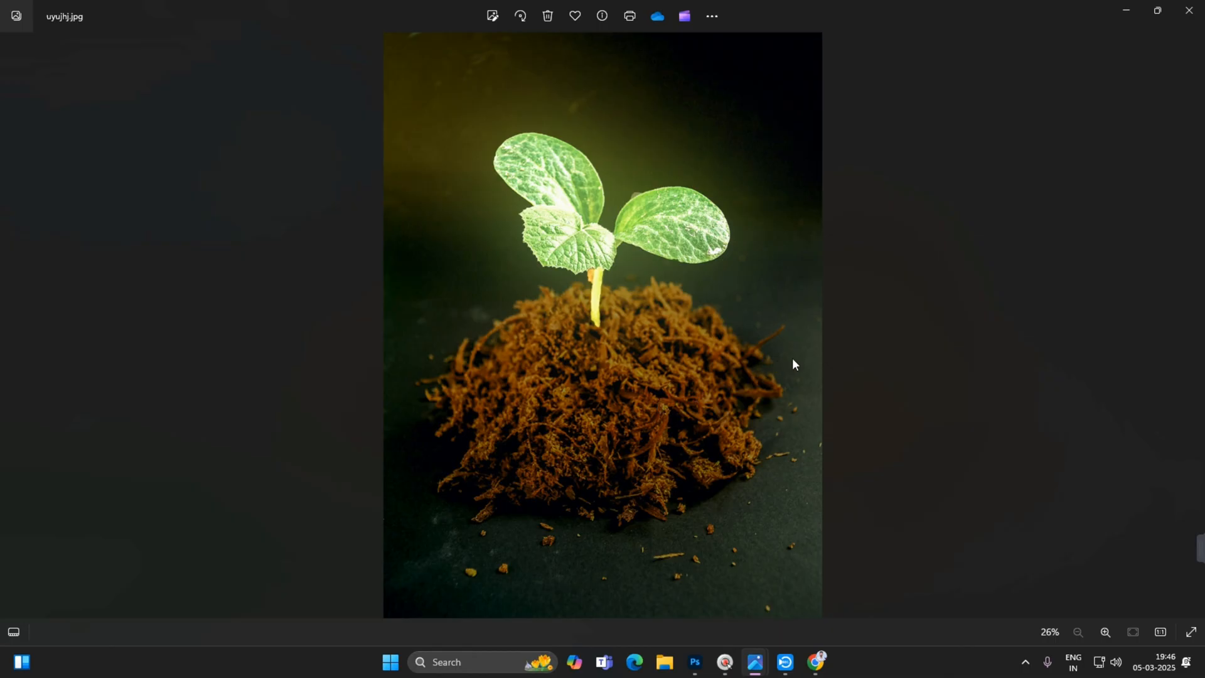
- Minimize the finished example image, switch to Photoshop, and unlock the Background layer of the seedling photo
{"action": "left_click", "coordinate": [1133, 9]}
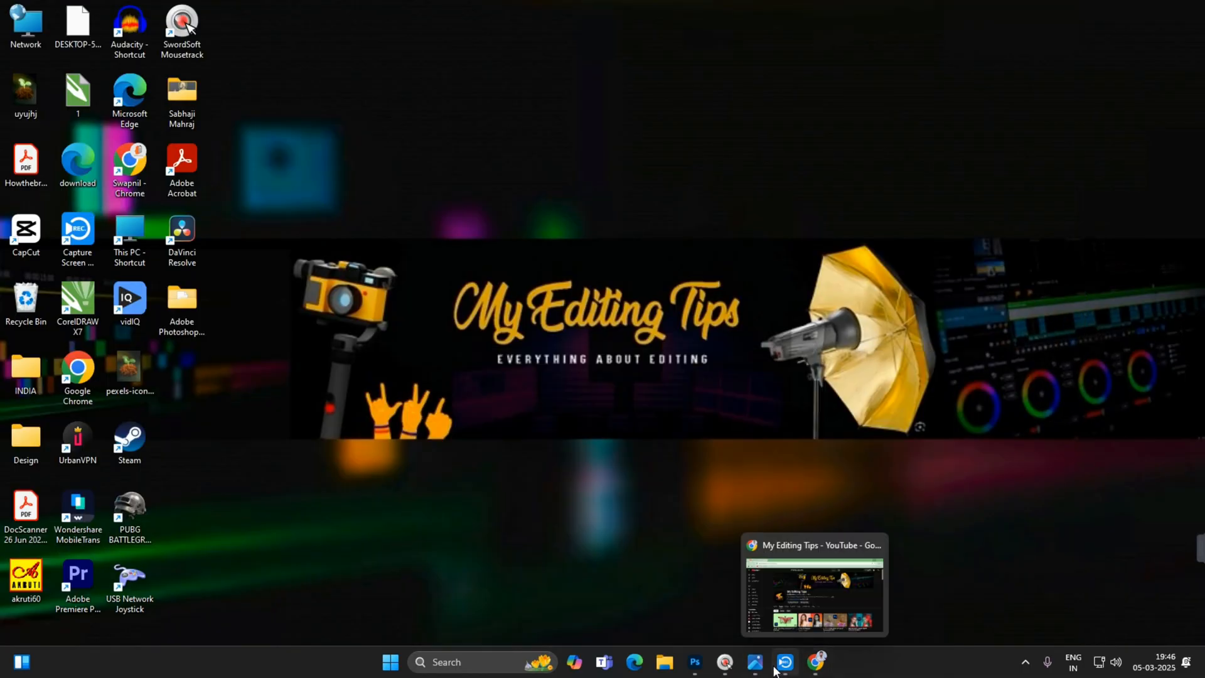
{"action": "left_click", "coordinate": [693, 603]}
{"action": "left_click", "coordinate": [263, 245]}
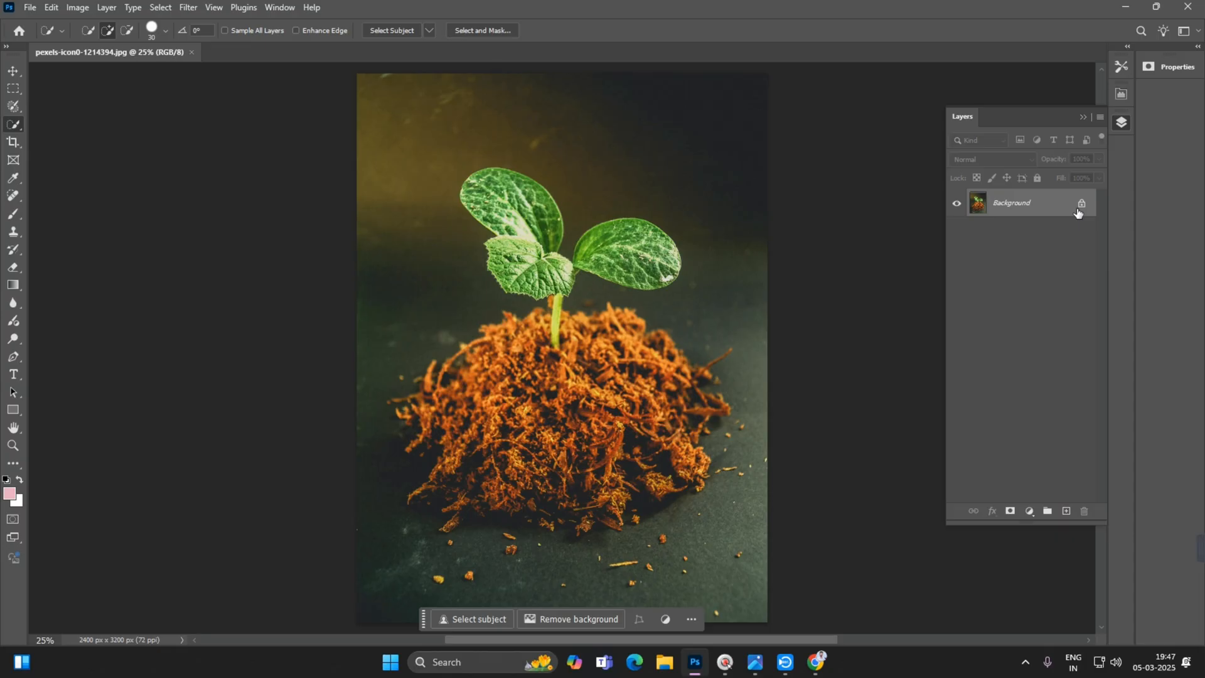
{"action": "left_click", "coordinate": [1080, 206]}
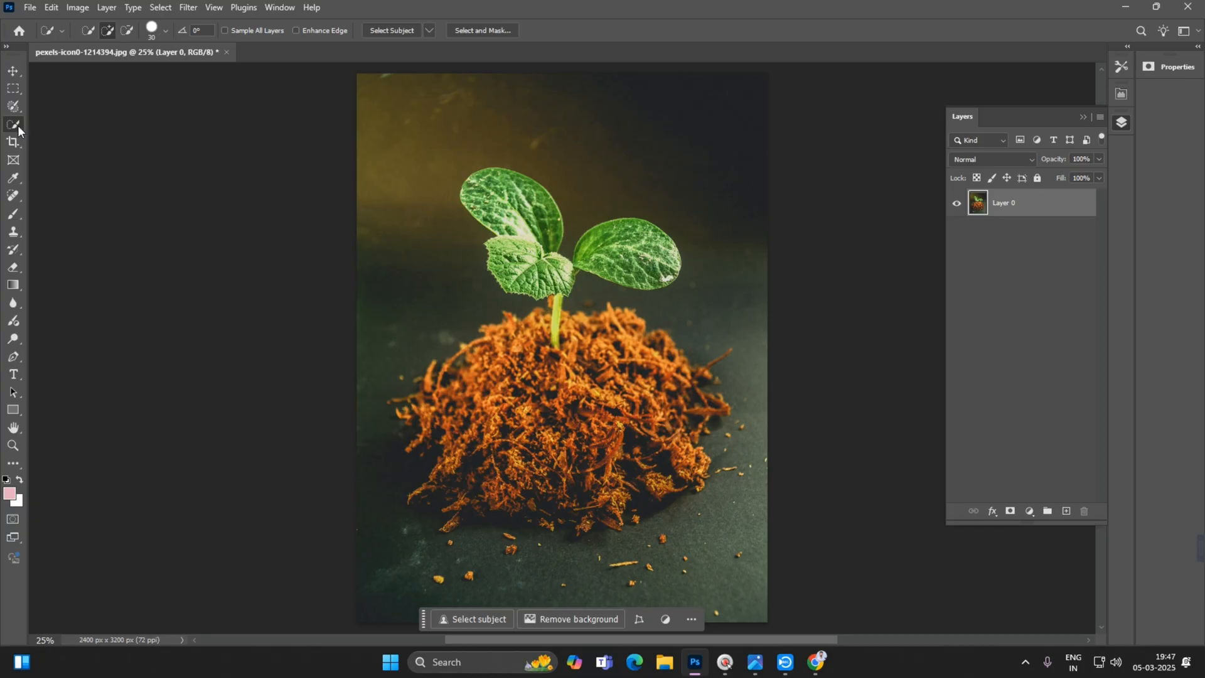
- Select the seedling's leaves and stem with the Quick Selection tool and copy them to a new layer
{"action": "right_click", "coordinate": [18, 125]}
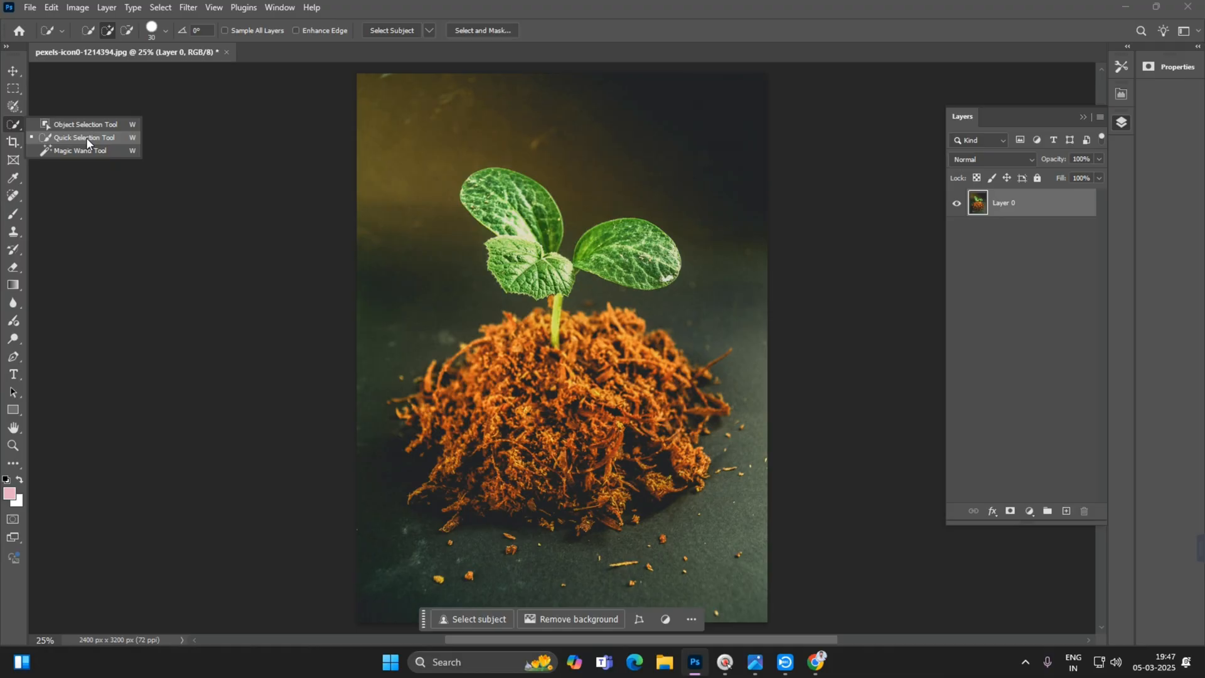
{"action": "left_click", "coordinate": [85, 137]}
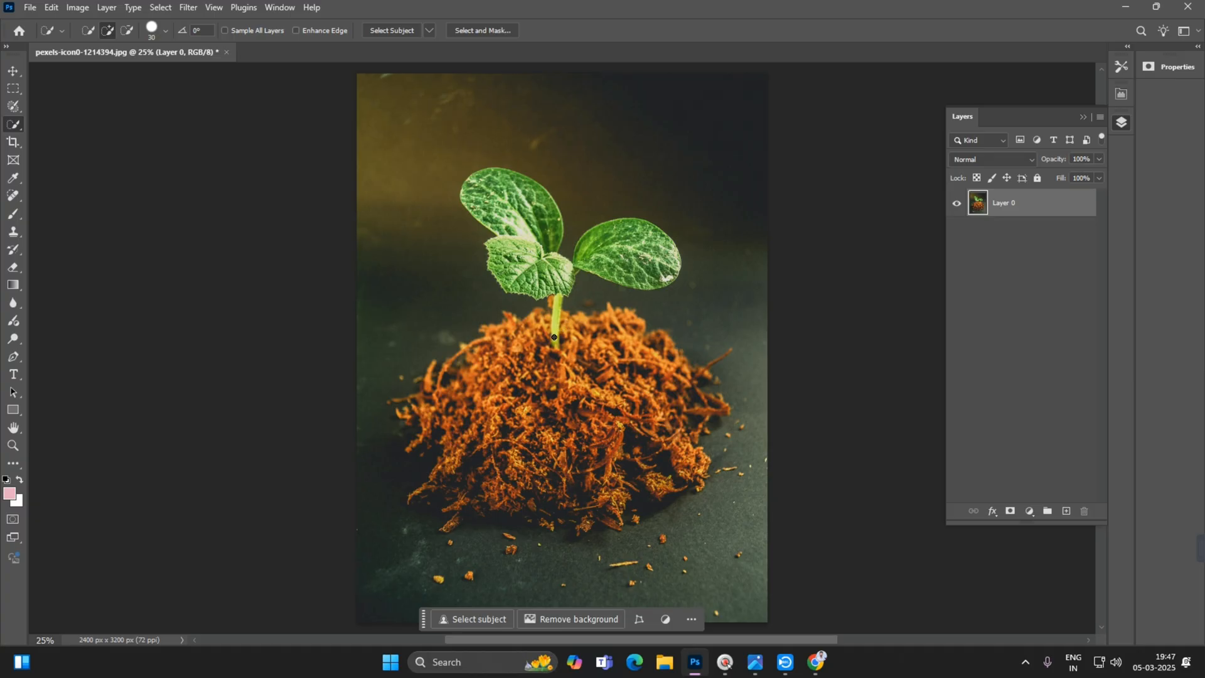
{"action": "mouse_move", "coordinate": [555, 338]}
{"action": "left_mouse_down"}
{"action": "mouse_move", "coordinate": [559, 288]}
{"action": "mouse_move", "coordinate": [606, 226]}
{"action": "mouse_move", "coordinate": [657, 235]}
{"action": "mouse_move", "coordinate": [674, 262]}
{"action": "mouse_move", "coordinate": [653, 252]}
{"action": "mouse_move", "coordinate": [666, 276]}
{"action": "mouse_move", "coordinate": [624, 271]}
{"action": "left_mouse_up"}
{"action": "mouse_move", "coordinate": [541, 271]}
{"action": "left_mouse_down"}
{"action": "mouse_move", "coordinate": [513, 279]}
{"action": "mouse_move", "coordinate": [501, 265]}
{"action": "mouse_move", "coordinate": [503, 223]}
{"action": "mouse_move", "coordinate": [480, 205]}
{"action": "mouse_move", "coordinate": [494, 177]}
{"action": "mouse_move", "coordinate": [543, 213]}
{"action": "mouse_move", "coordinate": [546, 240]}
{"action": "left_mouse_up"}
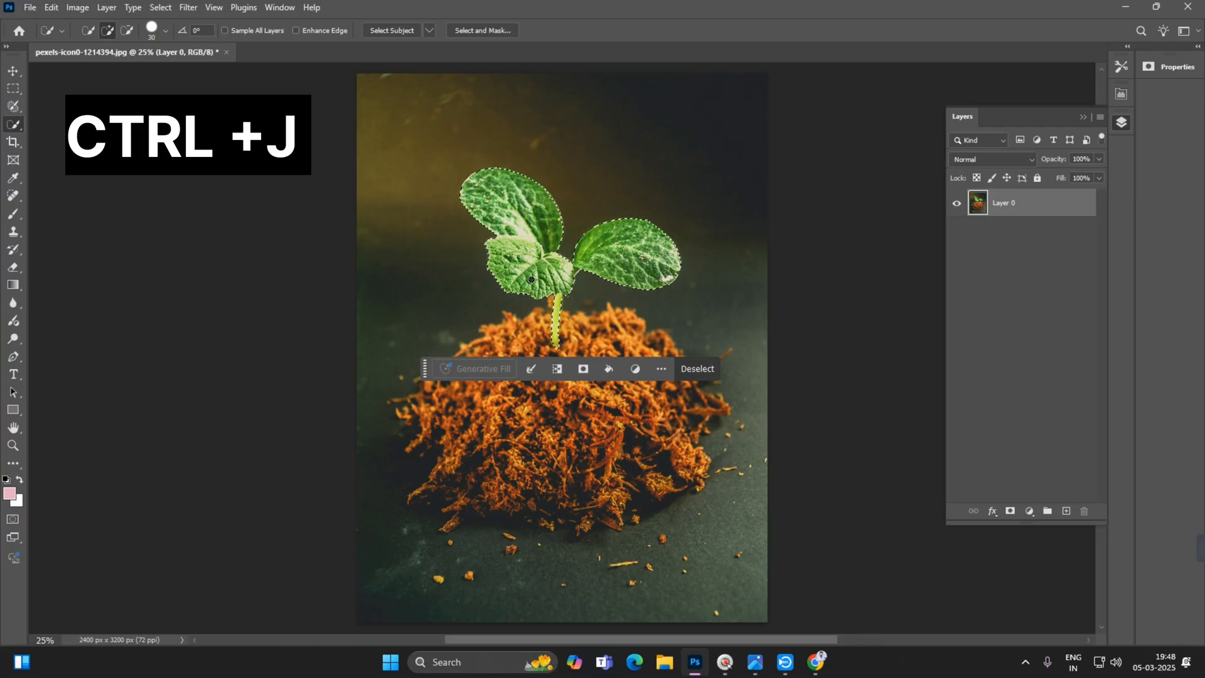
{"action": "key", "text": "ctrl+j"}
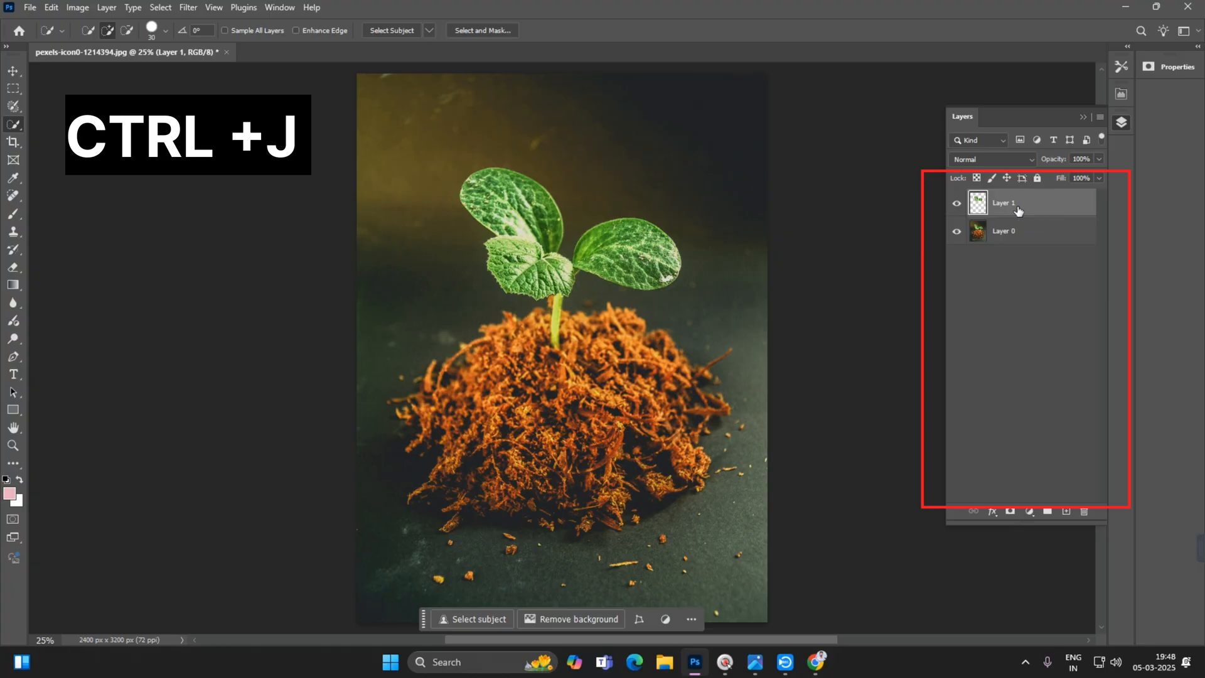
- Duplicate the cut-out seedling layer, then rename the lower one 1 and the upper one 2
{"action": "key", "text": "ctrl+j"}
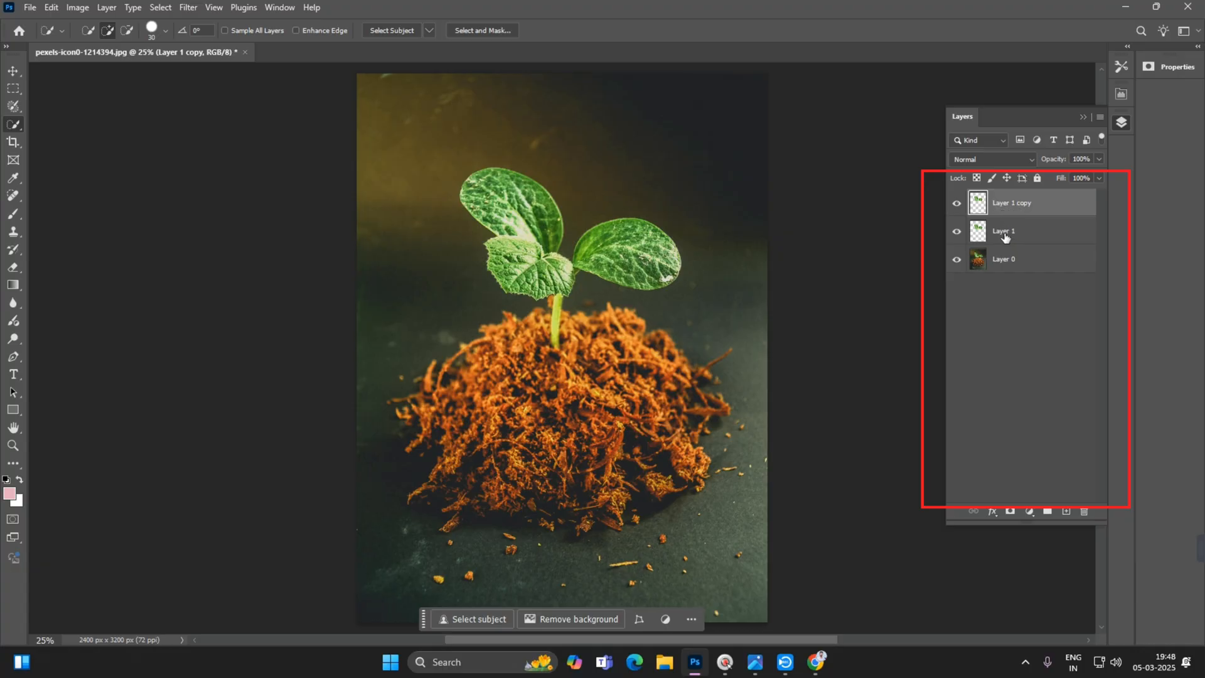
{"action": "double_click", "coordinate": [1005, 232]}
{"action": "type", "text": "1"}
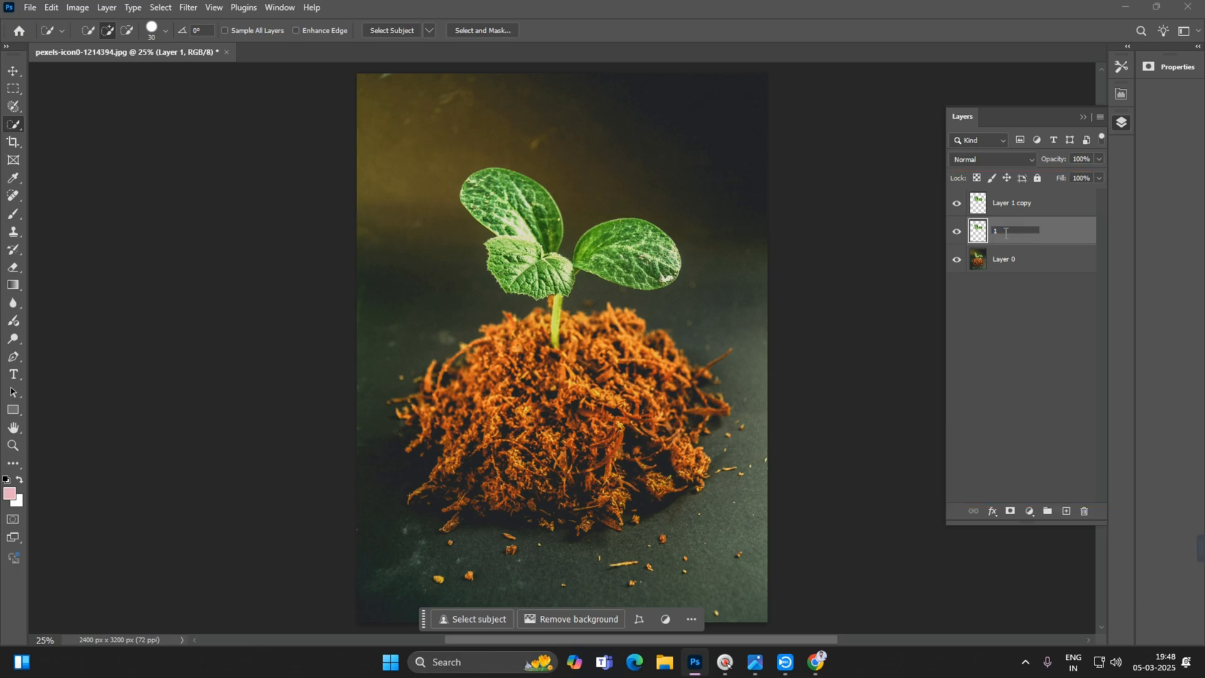
{"action": "double_click", "coordinate": [1003, 202]}
{"action": "type", "text": "2"}
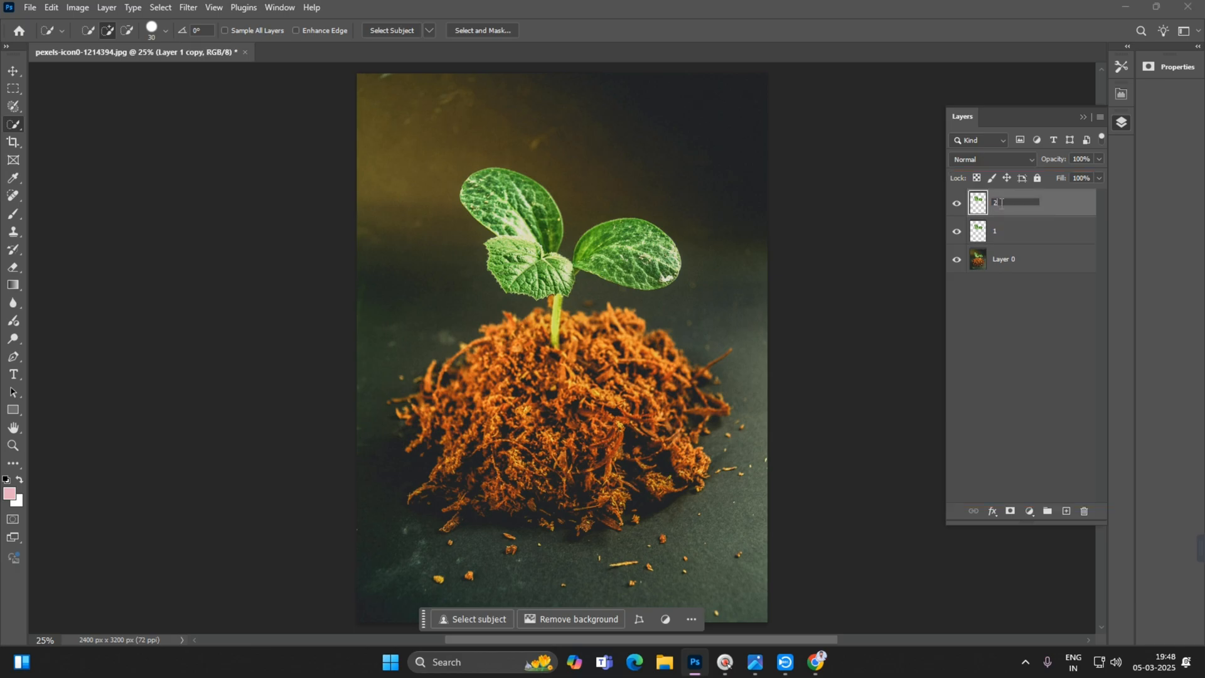
{"action": "left_click", "coordinate": [1048, 298]}
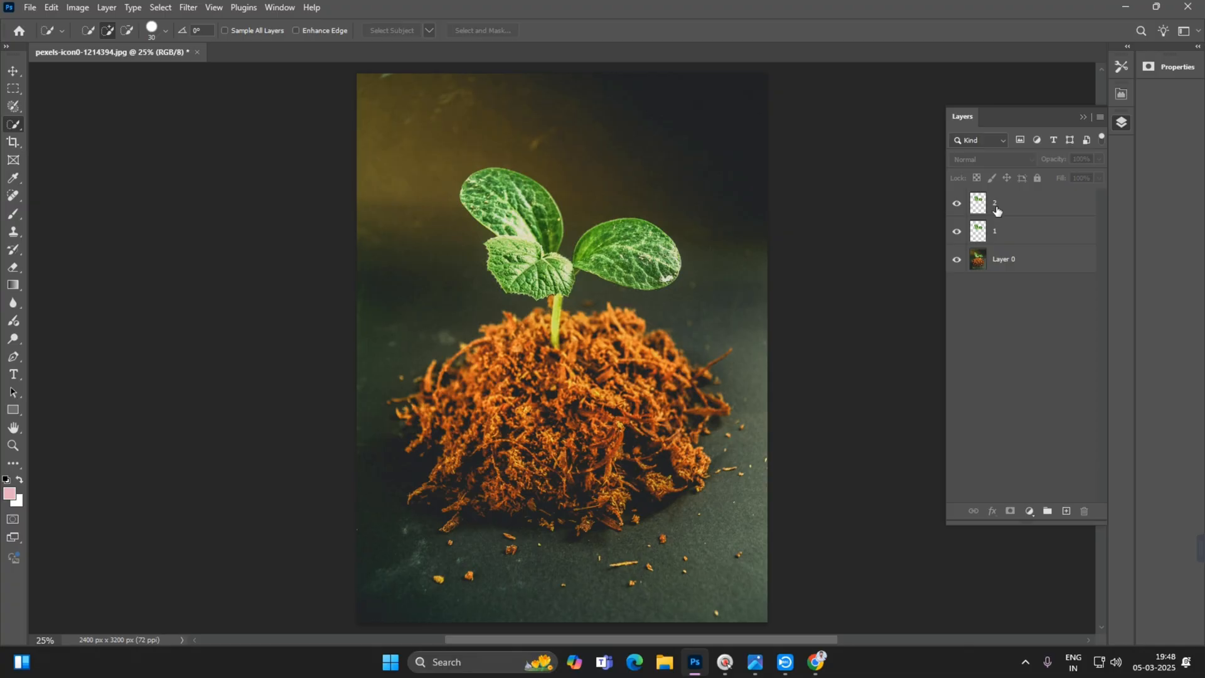
- Set the blend mode of layer 2 to Screen
{"action": "left_click", "coordinate": [995, 210]}
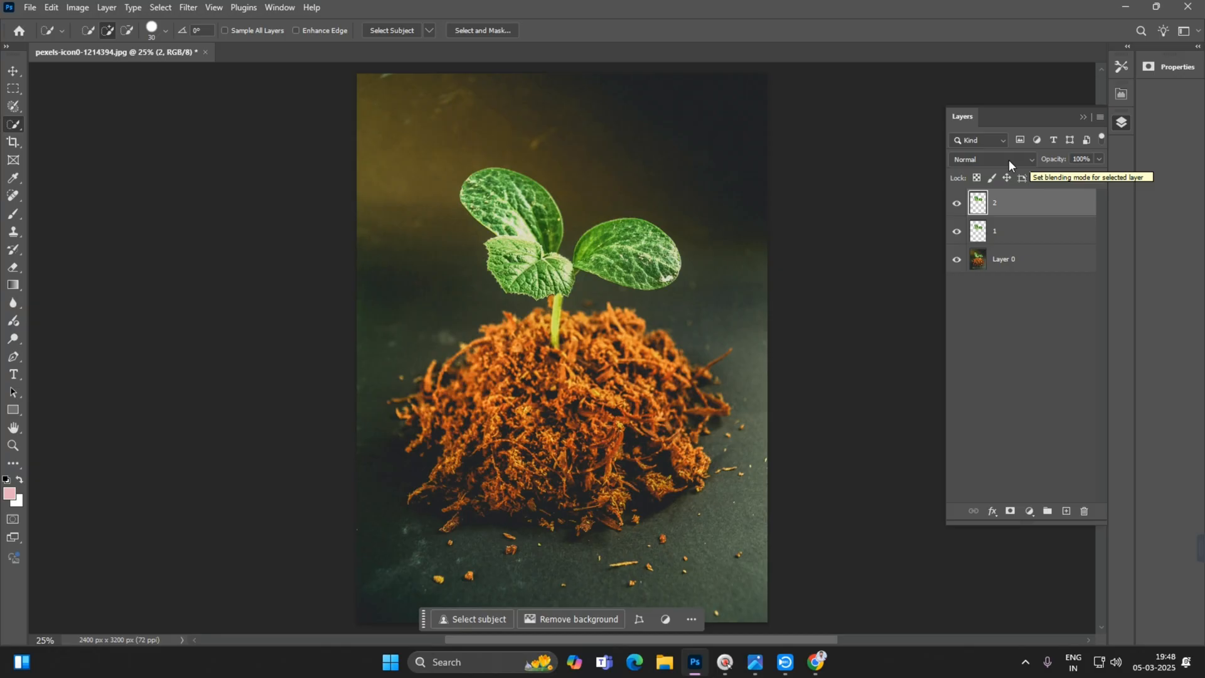
{"action": "left_click", "coordinate": [1009, 160]}
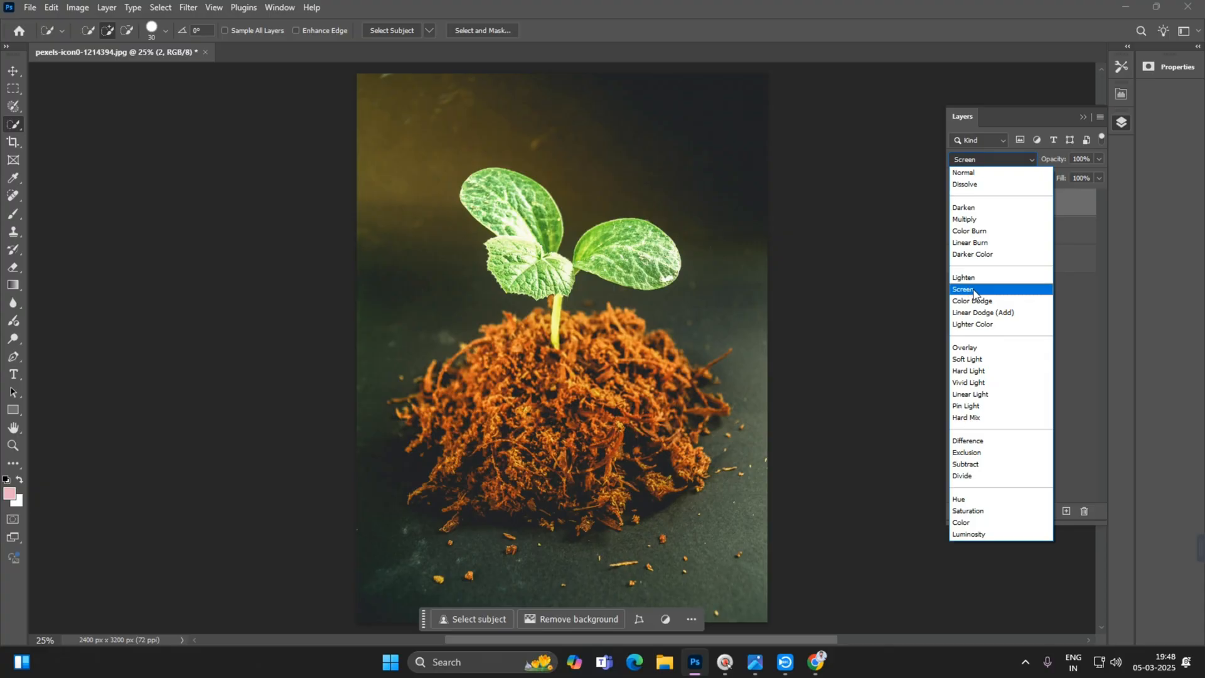
{"action": "left_click", "coordinate": [974, 290]}
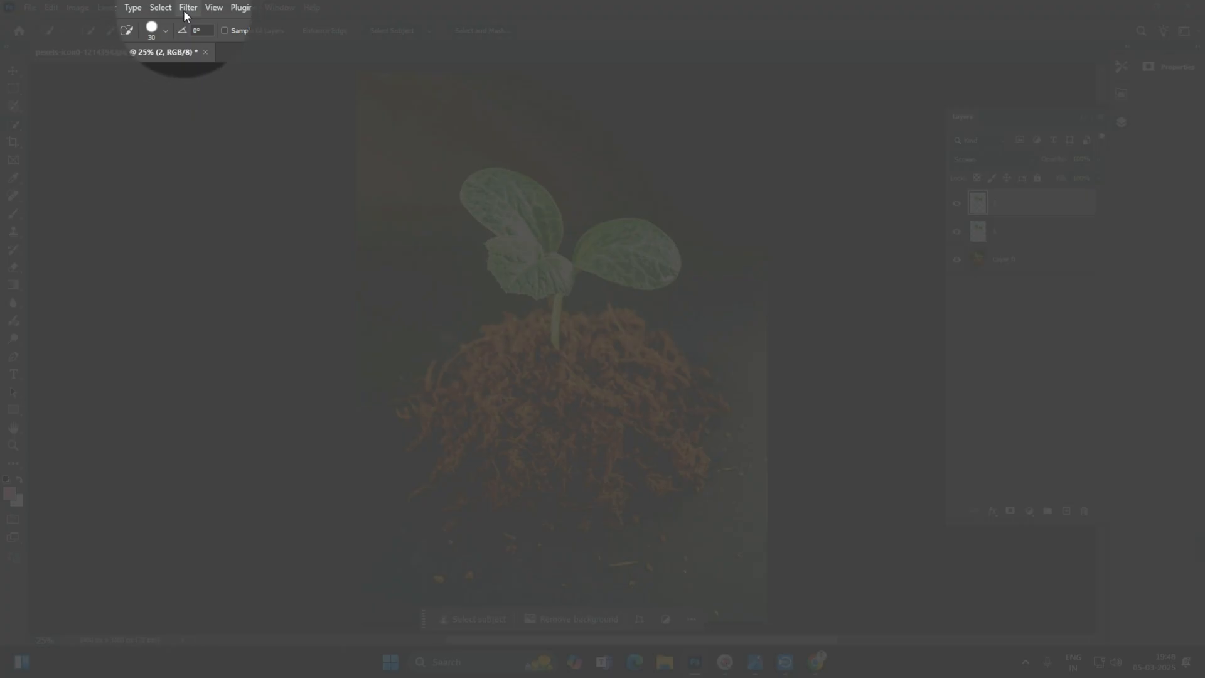
- Apply a Gaussian Blur with a radius of 20 pixels to layer 2
{"action": "left_click", "coordinate": [185, 9]}
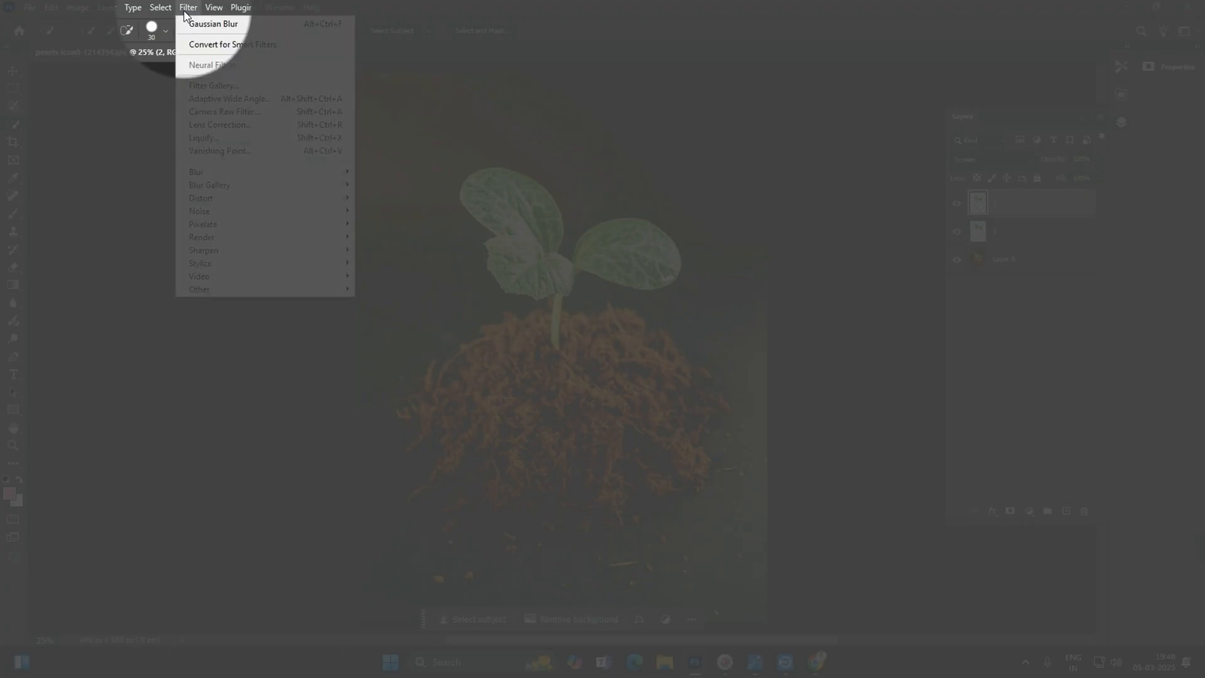
{"action": "mouse_move", "coordinate": [230, 172]}
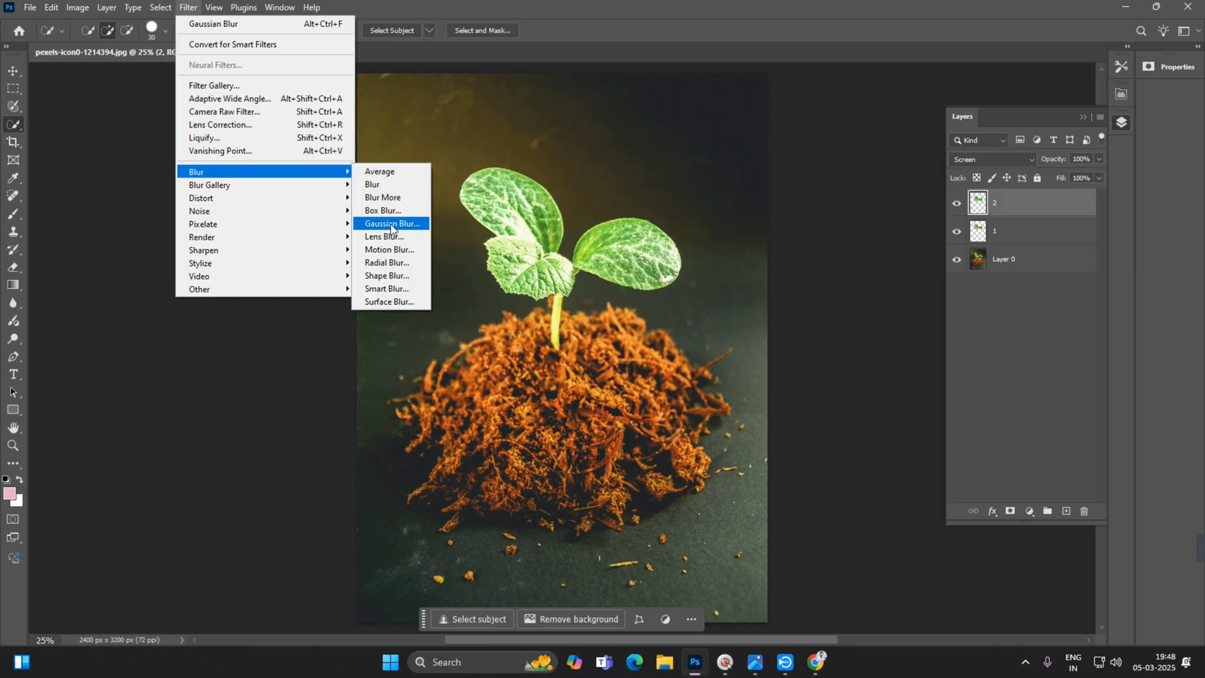
{"action": "left_click", "coordinate": [391, 225]}
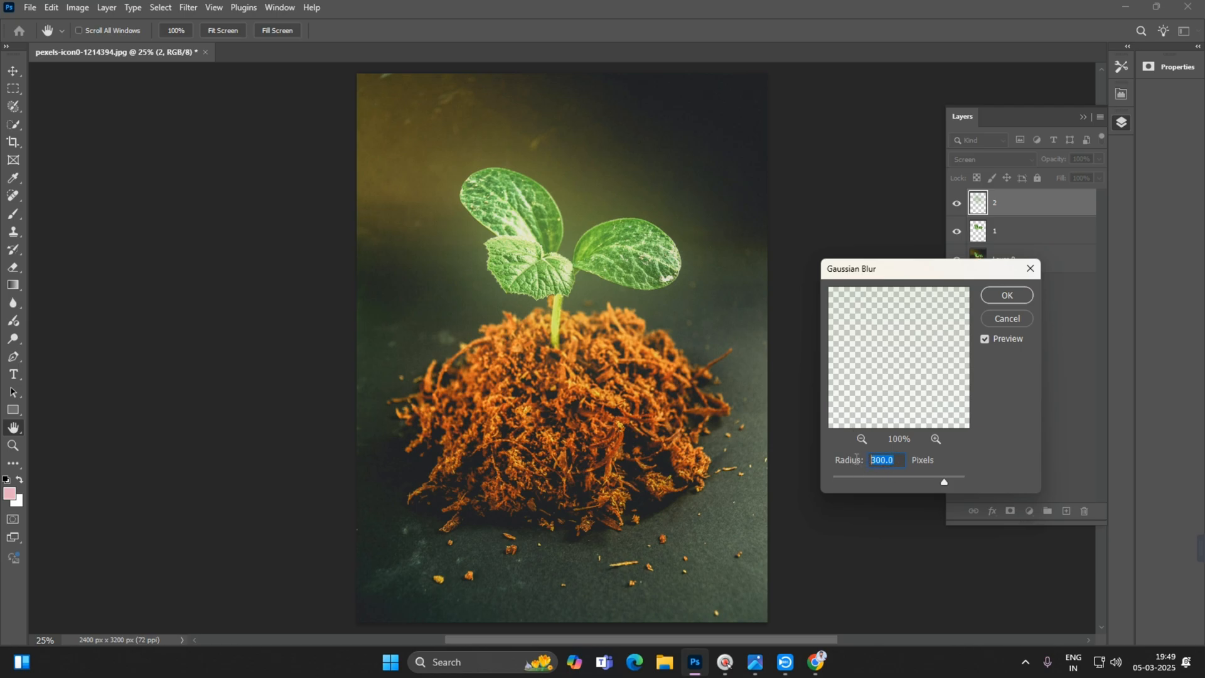
{"action": "type", "text": "20"}
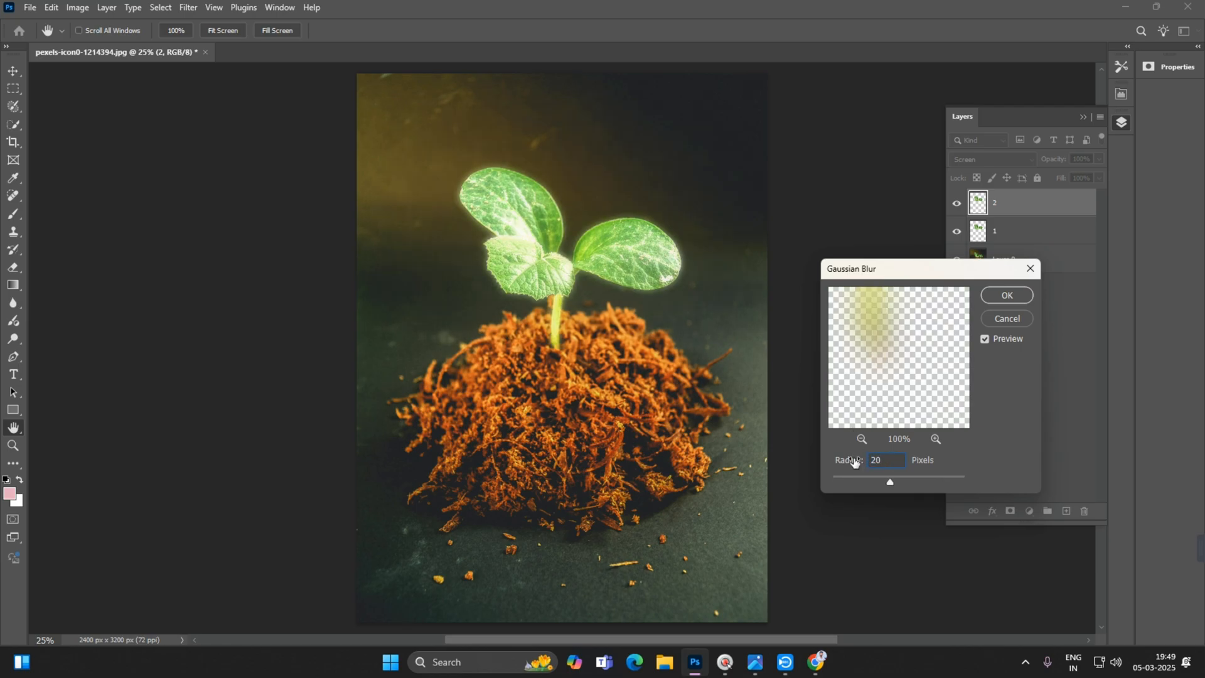
{"action": "left_click", "coordinate": [1005, 298]}
{"action": "key", "text": "w"}
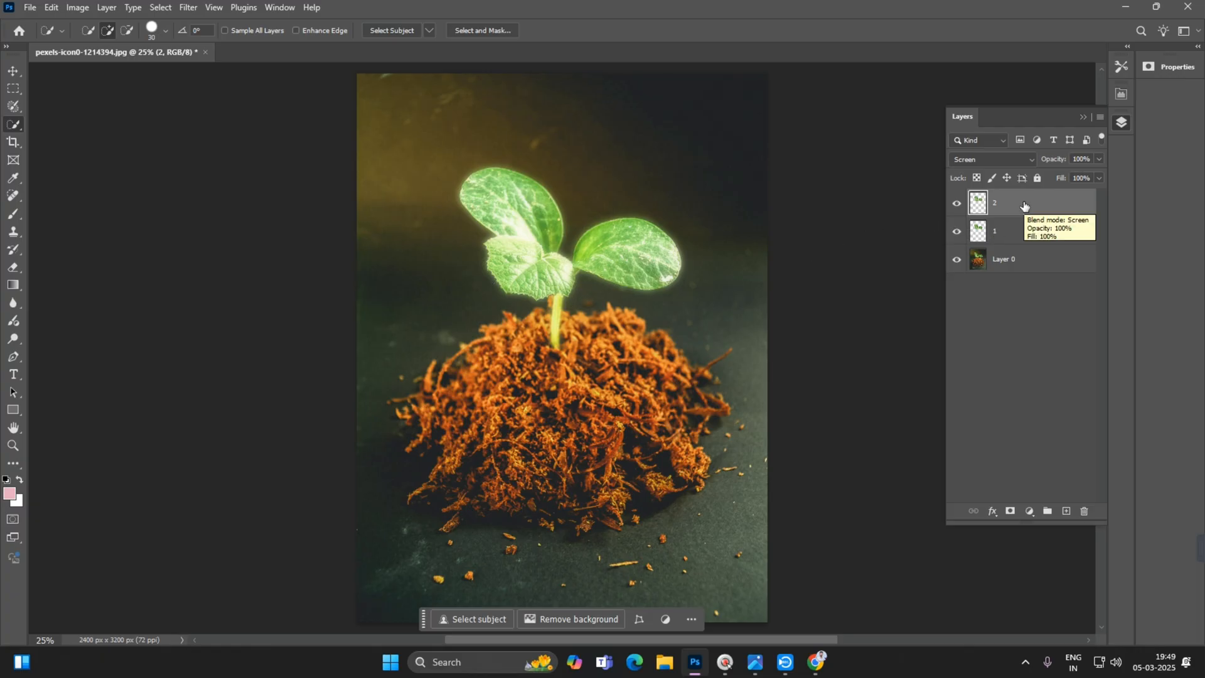
- Duplicate the blurred layer 2 and rename the copy 3
{"action": "key", "text": "ctrl+j"}
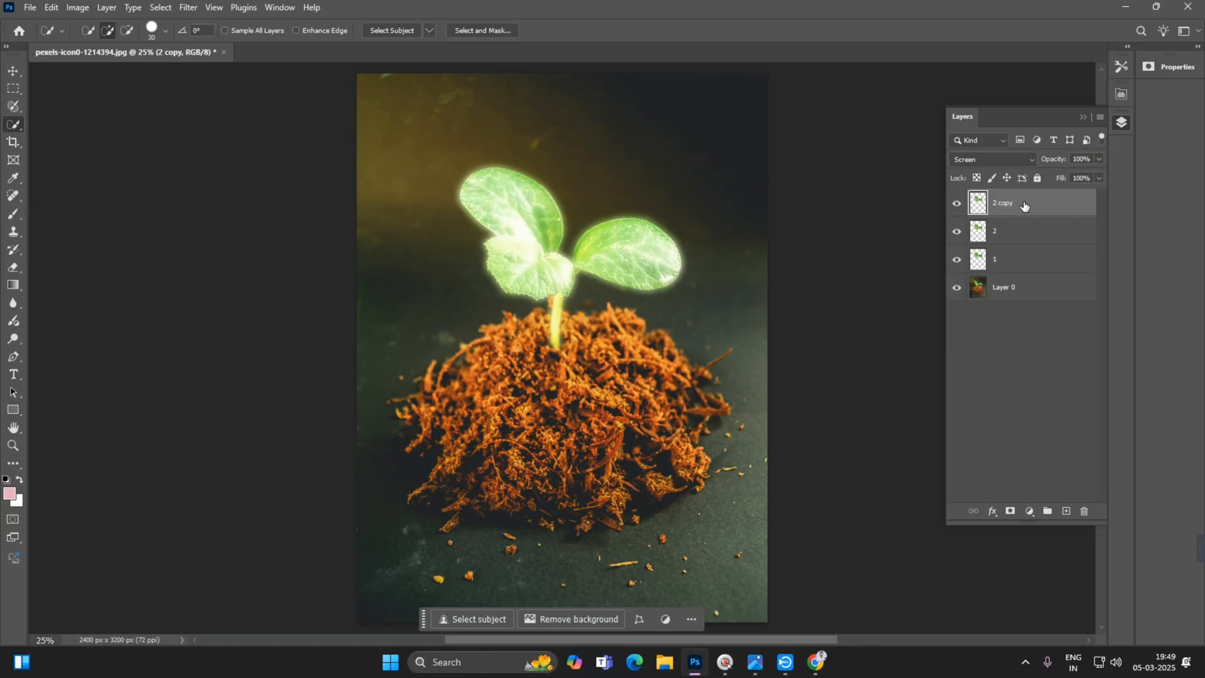
{"action": "double_click", "coordinate": [1005, 204]}
{"action": "type", "text": "3"}
{"action": "key", "text": "Return"}
- Apply a Gaussian Blur with a radius of 300 pixels to layer 3
{"action": "left_click", "coordinate": [188, 8]}
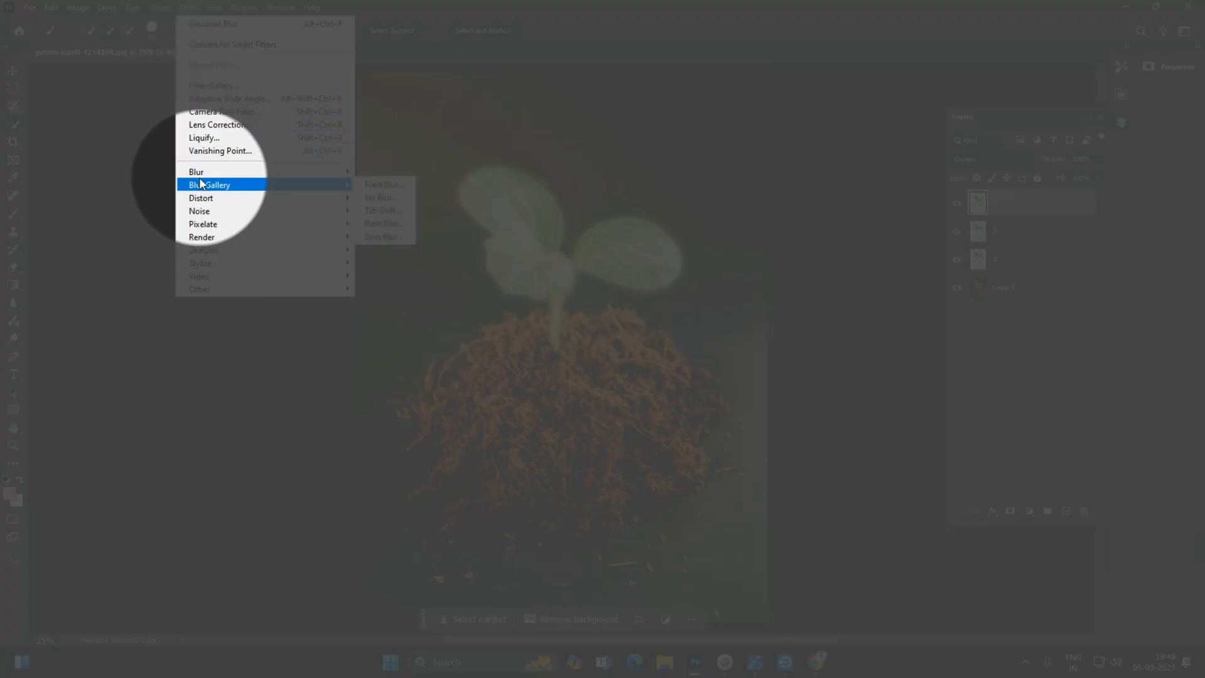
{"action": "mouse_move", "coordinate": [224, 174]}
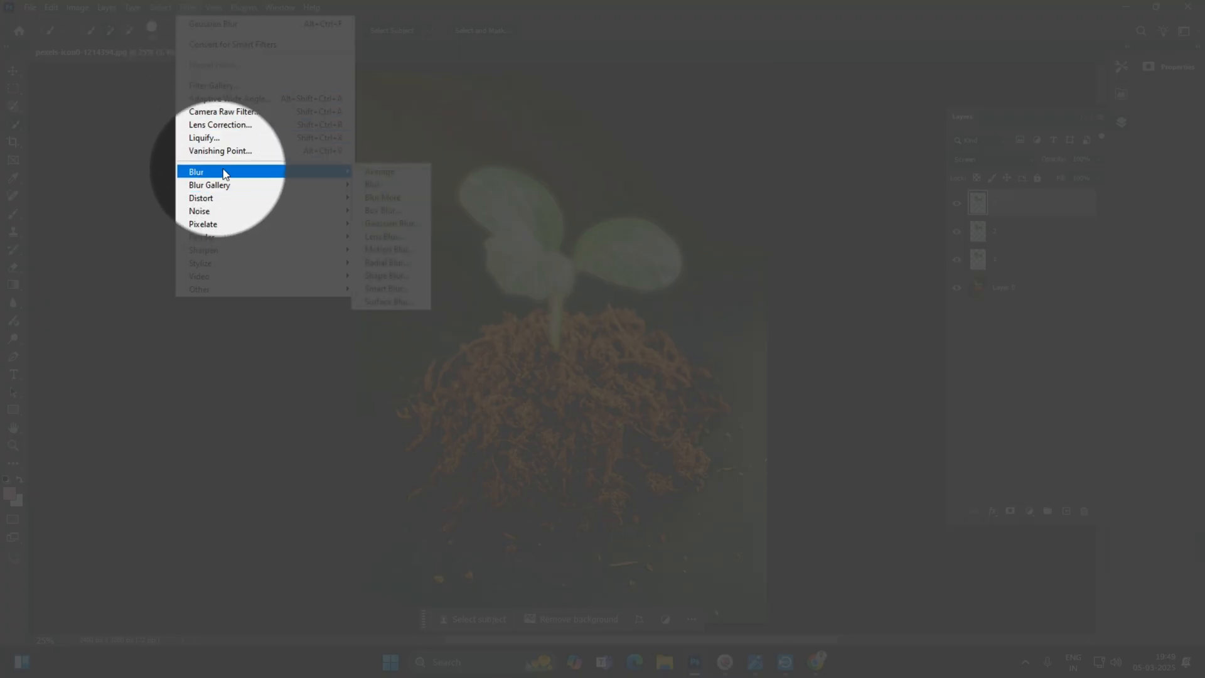
{"action": "left_click", "coordinate": [390, 224]}
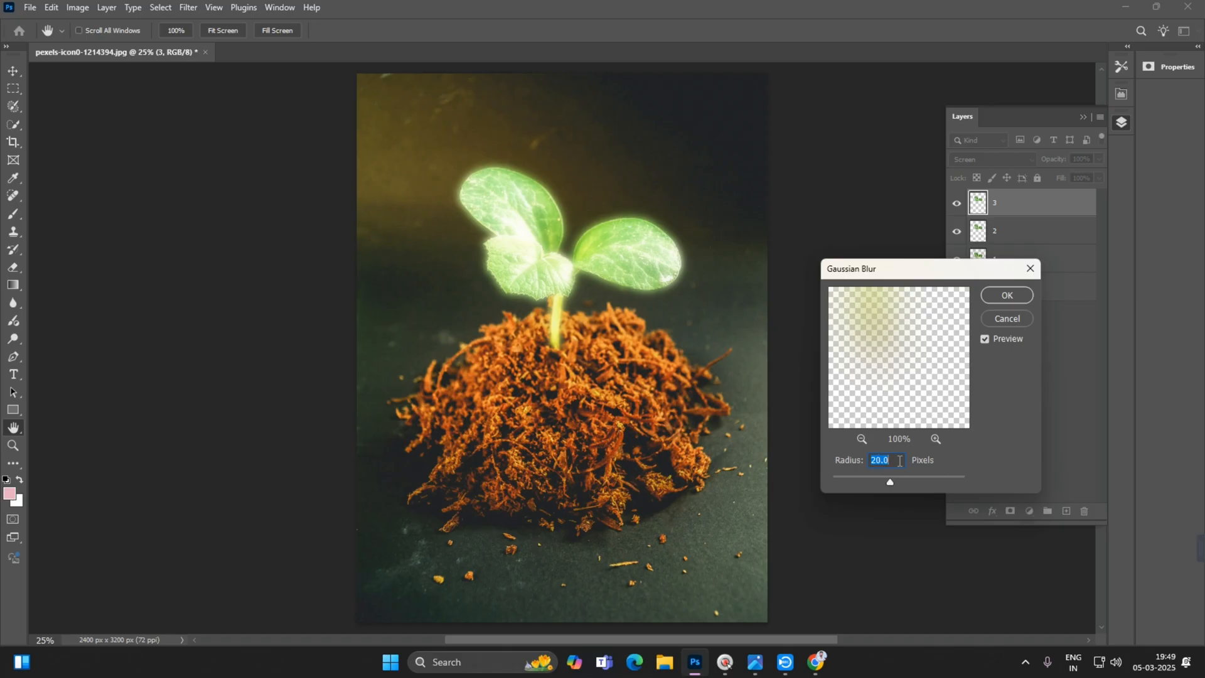
{"action": "type", "text": "300"}
{"action": "left_click", "coordinate": [1007, 293]}
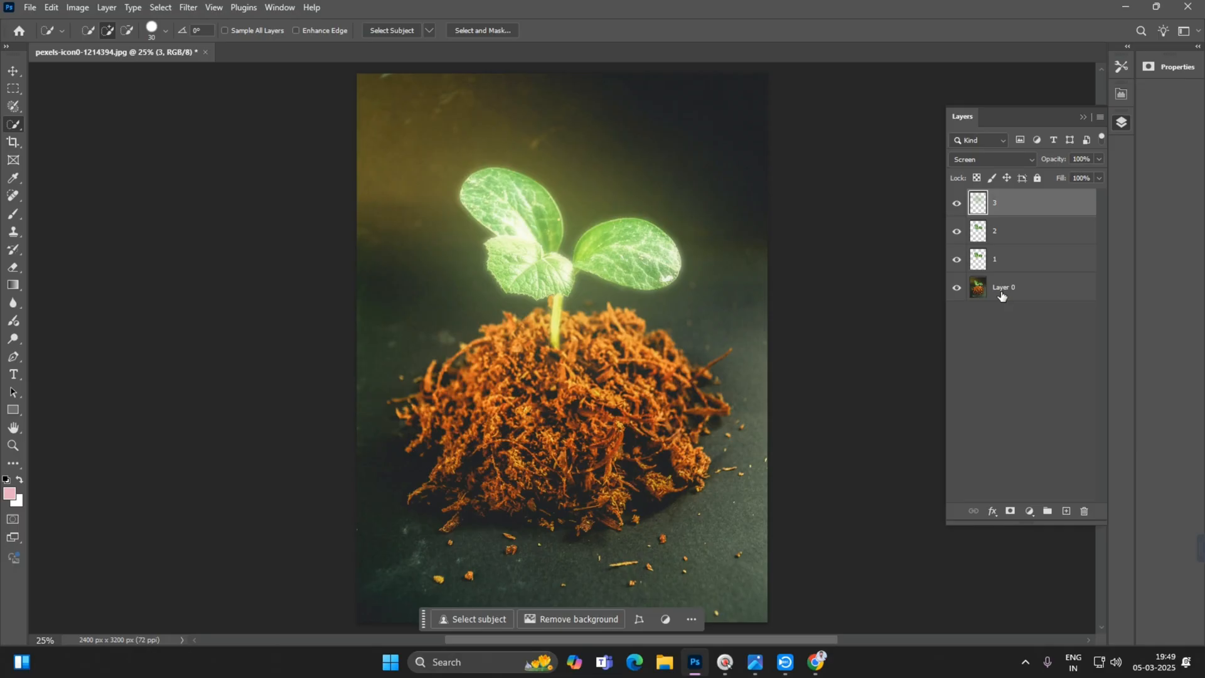
- Duplicate the original photo layer, Layer 0
{"action": "left_click", "coordinate": [1003, 291]}
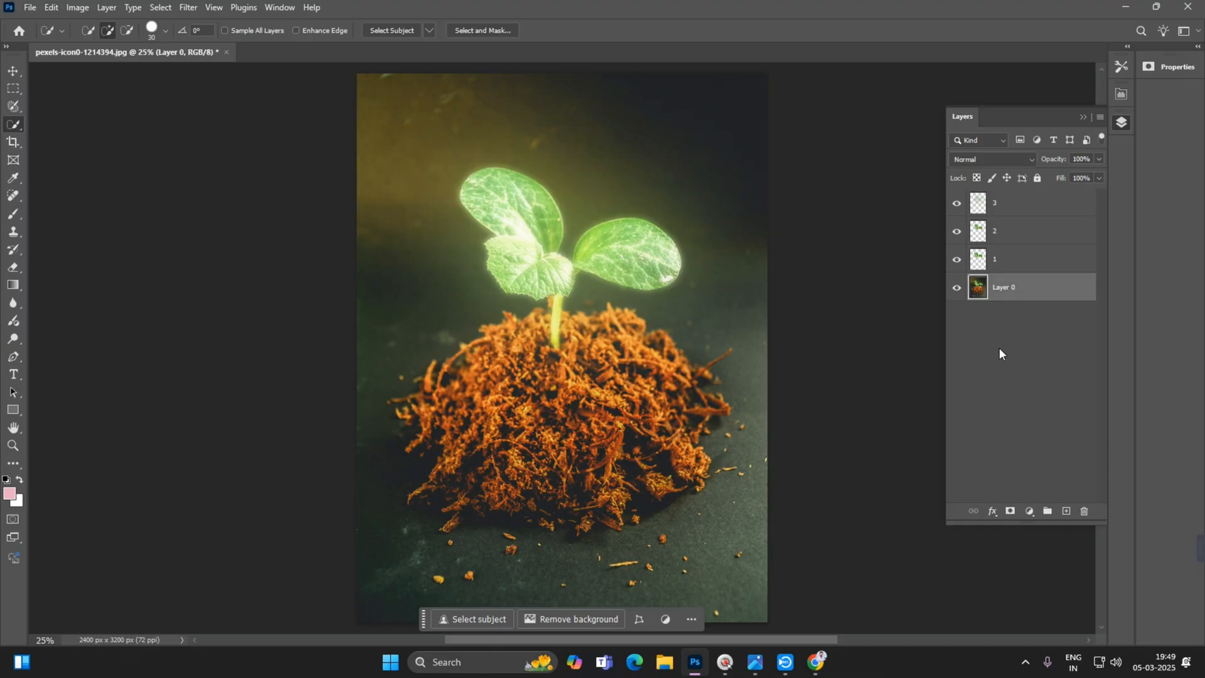
{"action": "key", "text": "ctrl+j"}
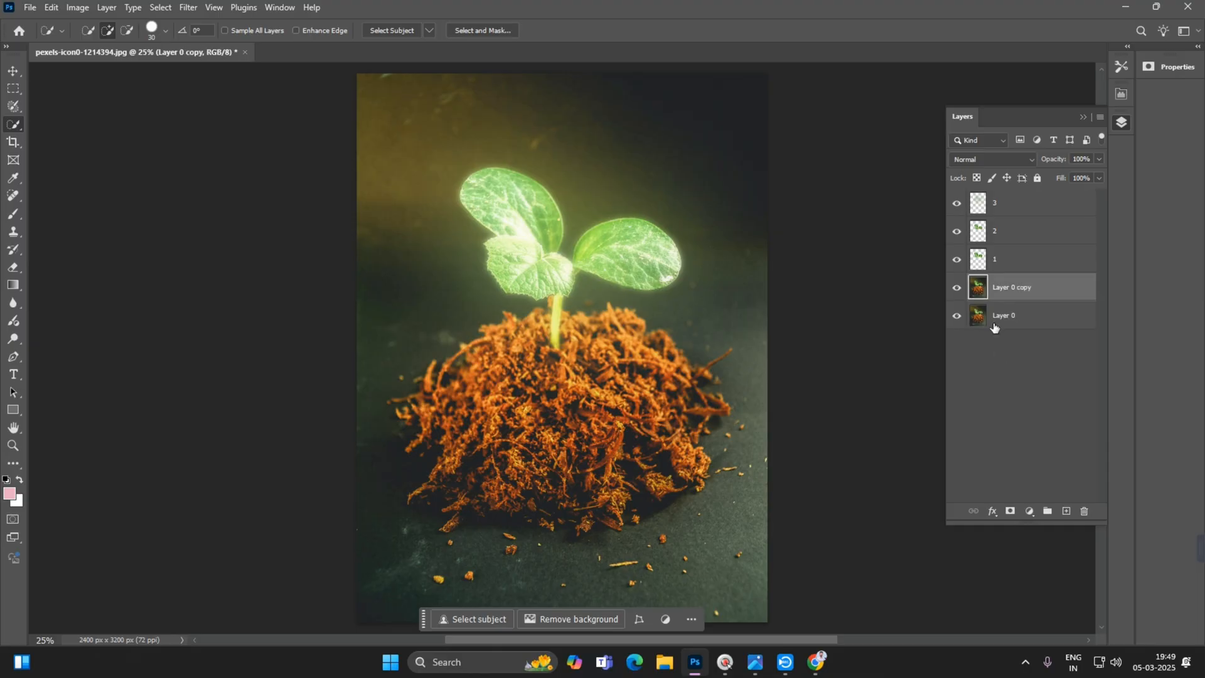
{"action": "left_click", "coordinate": [1012, 392]}
- On the duplicate of Layer 0, select the soil and background around the seedling with the Quick Selection tool
{"action": "left_click", "coordinate": [1015, 292]}
{"action": "right_click", "coordinate": [23, 130]}
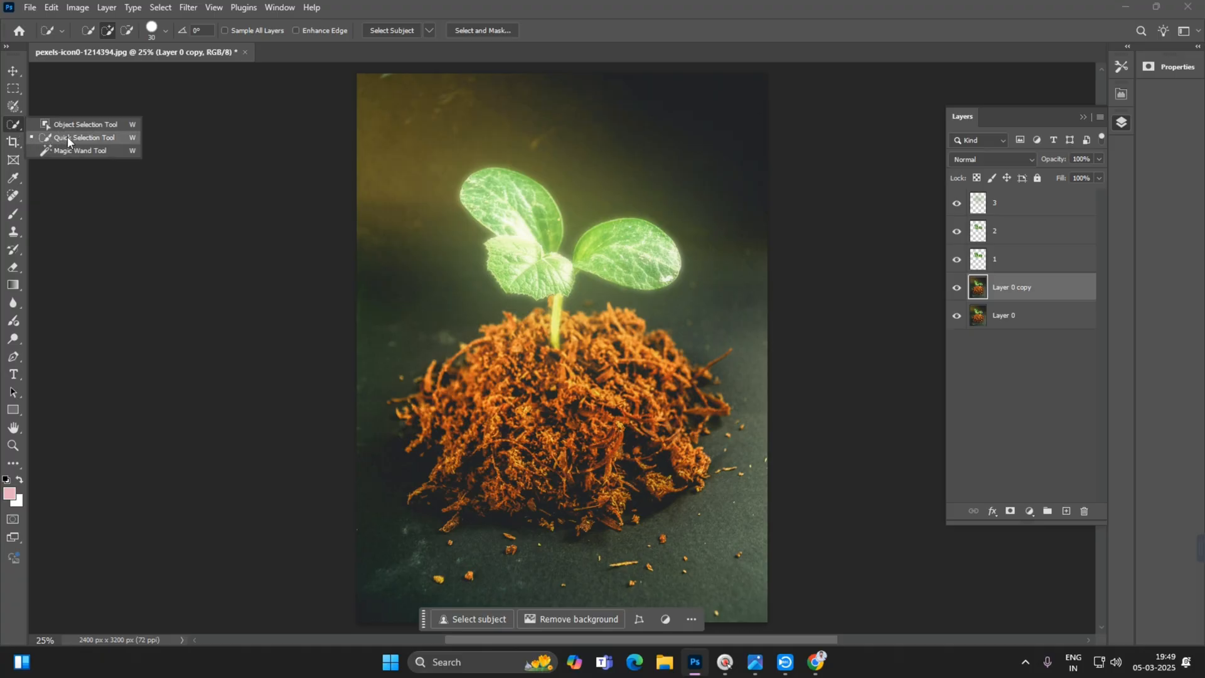
{"action": "left_click", "coordinate": [90, 138]}
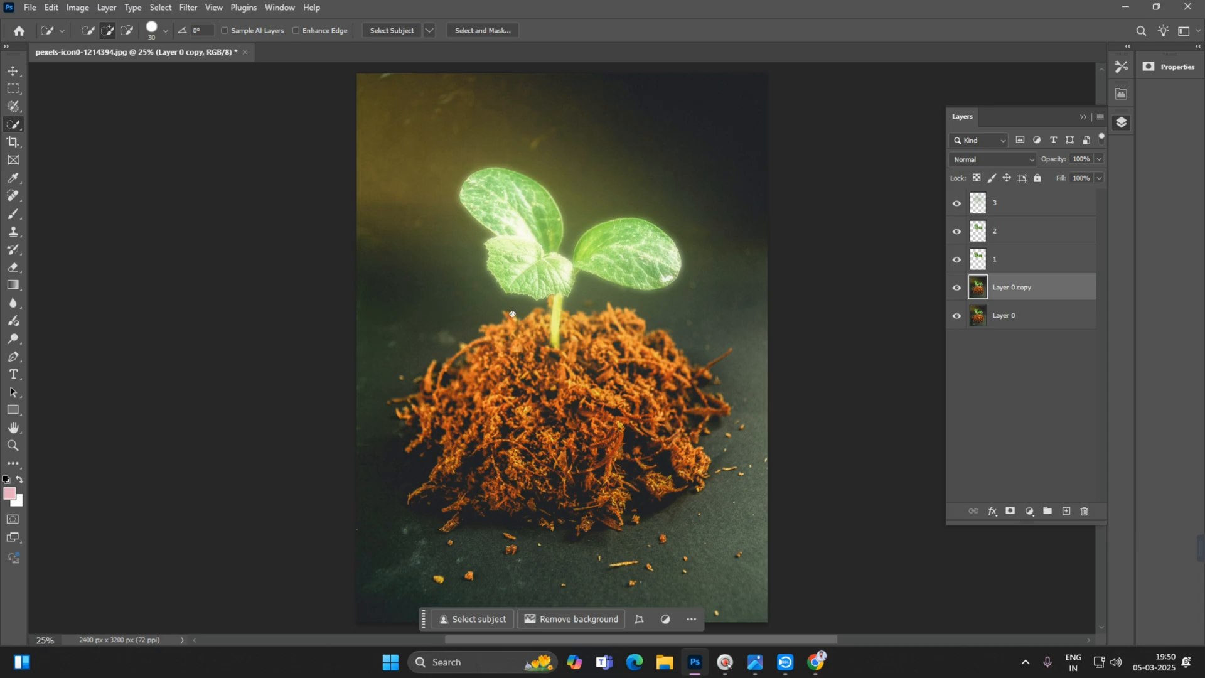
{"action": "mouse_move", "coordinate": [490, 316]}
{"action": "left_mouse_down"}
{"action": "mouse_move", "coordinate": [462, 292]}
{"action": "mouse_move", "coordinate": [432, 225]}
{"action": "mouse_move", "coordinate": [413, 170]}
{"action": "mouse_move", "coordinate": [430, 151]}
{"action": "mouse_move", "coordinate": [529, 128]}
{"action": "mouse_move", "coordinate": [562, 142]}
{"action": "mouse_move", "coordinate": [587, 191]}
{"action": "mouse_move", "coordinate": [735, 245]}
{"action": "mouse_move", "coordinate": [747, 331]}
{"action": "mouse_move", "coordinate": [731, 382]}
{"action": "mouse_move", "coordinate": [735, 483]}
{"action": "mouse_move", "coordinate": [750, 527]}
{"action": "mouse_move", "coordinate": [731, 562]}
{"action": "mouse_move", "coordinate": [597, 584]}
{"action": "mouse_move", "coordinate": [510, 578]}
{"action": "mouse_move", "coordinate": [602, 493]}
{"action": "mouse_move", "coordinate": [446, 440]}
{"action": "mouse_move", "coordinate": [547, 314]}
{"action": "mouse_move", "coordinate": [508, 393]}
{"action": "mouse_move", "coordinate": [520, 398]}
{"action": "left_mouse_up"}
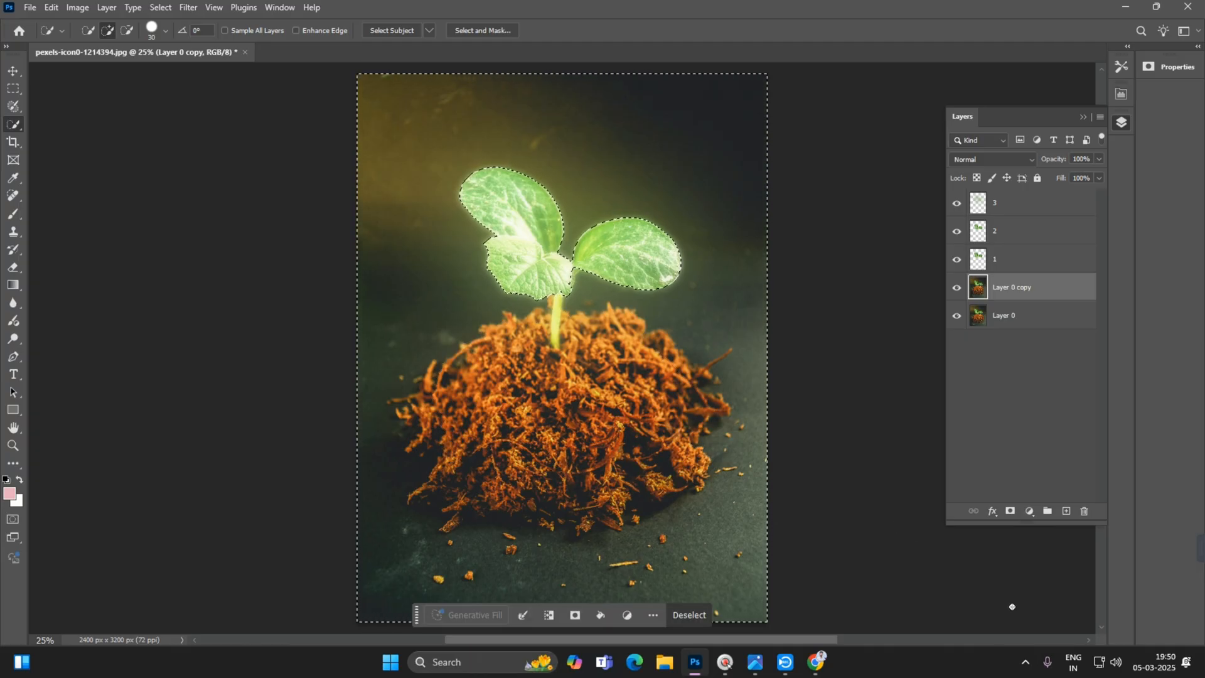
- Add an Exposure adjustment layer over the selected background with Exposure -1.33 and Offset -0.0042
{"action": "left_click", "coordinate": [1030, 511]}
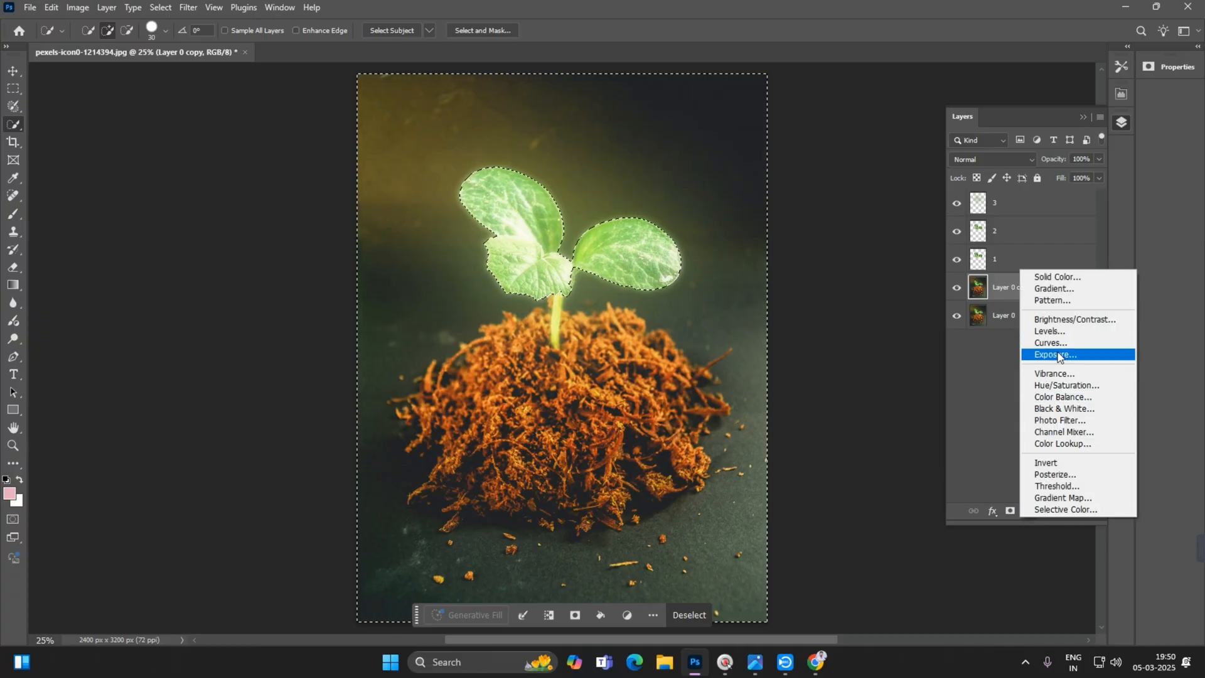
{"action": "left_click", "coordinate": [1056, 357]}
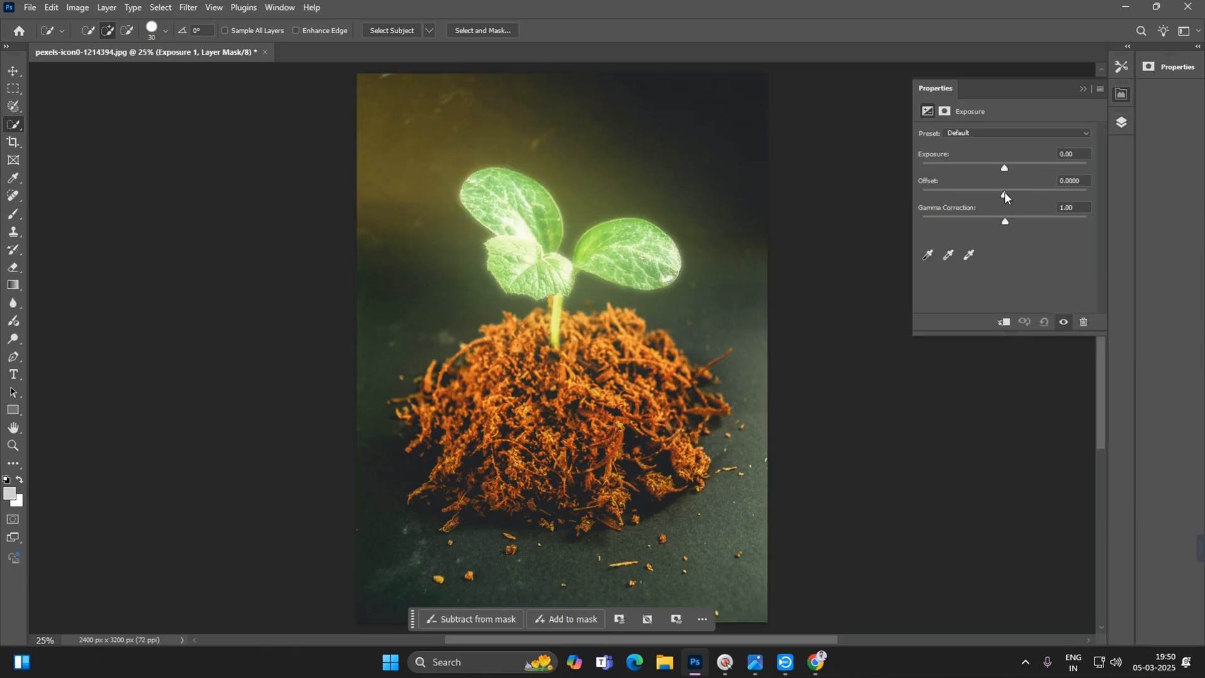
{"action": "left_click_drag", "start_coordinate": [1005, 167], "coordinate": [993, 176]}
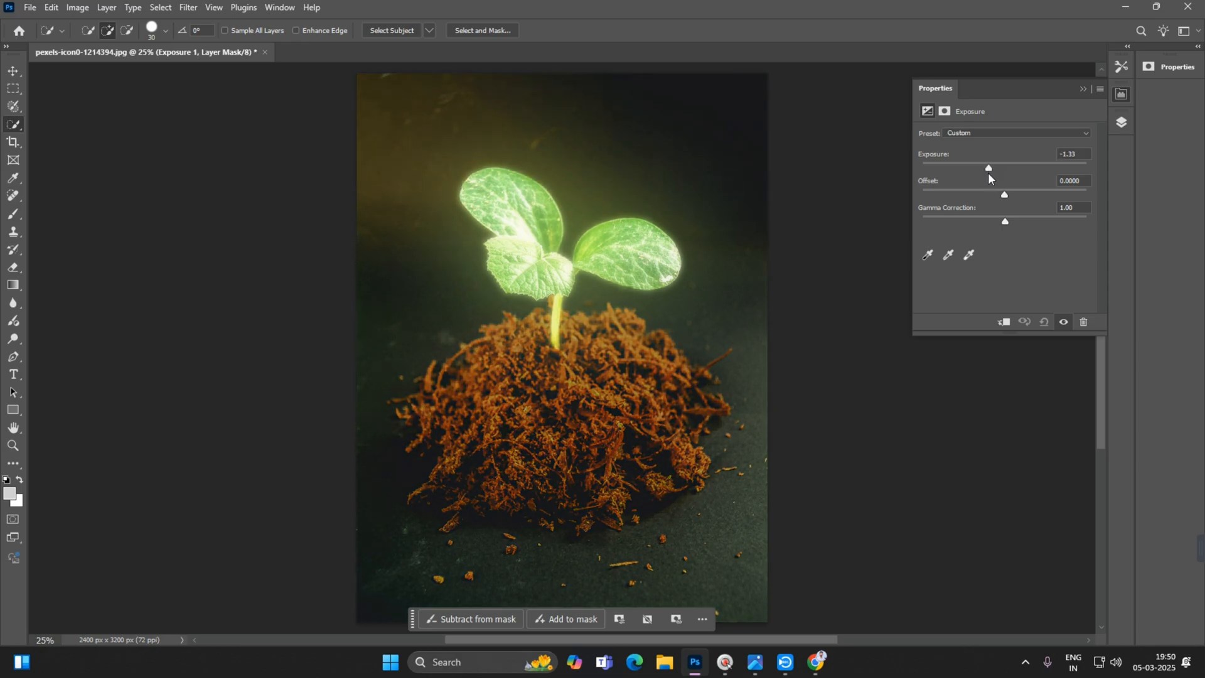
{"action": "left_click_drag", "start_coordinate": [1005, 196], "coordinate": [1004, 197]}
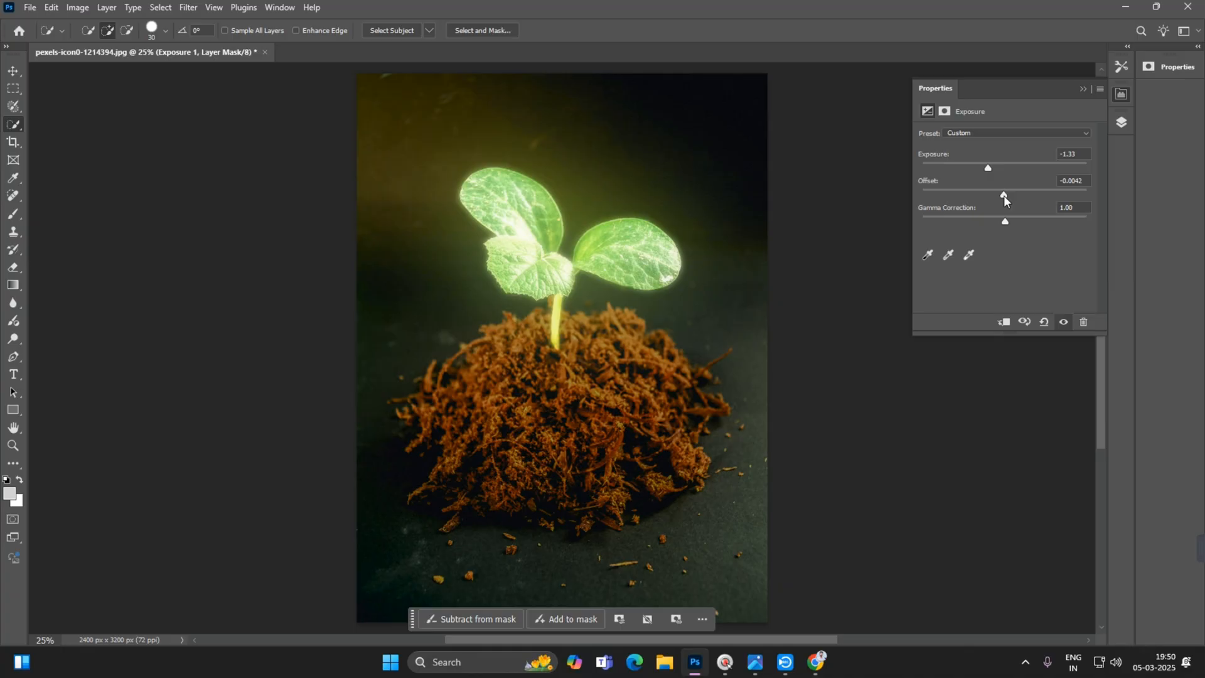
- Switch to the Move tool and add a Hue/Saturation adjustment layer directly above the original photo layer, Layer 0
{"action": "left_click", "coordinate": [14, 73]}
{"action": "left_click", "coordinate": [228, 201]}
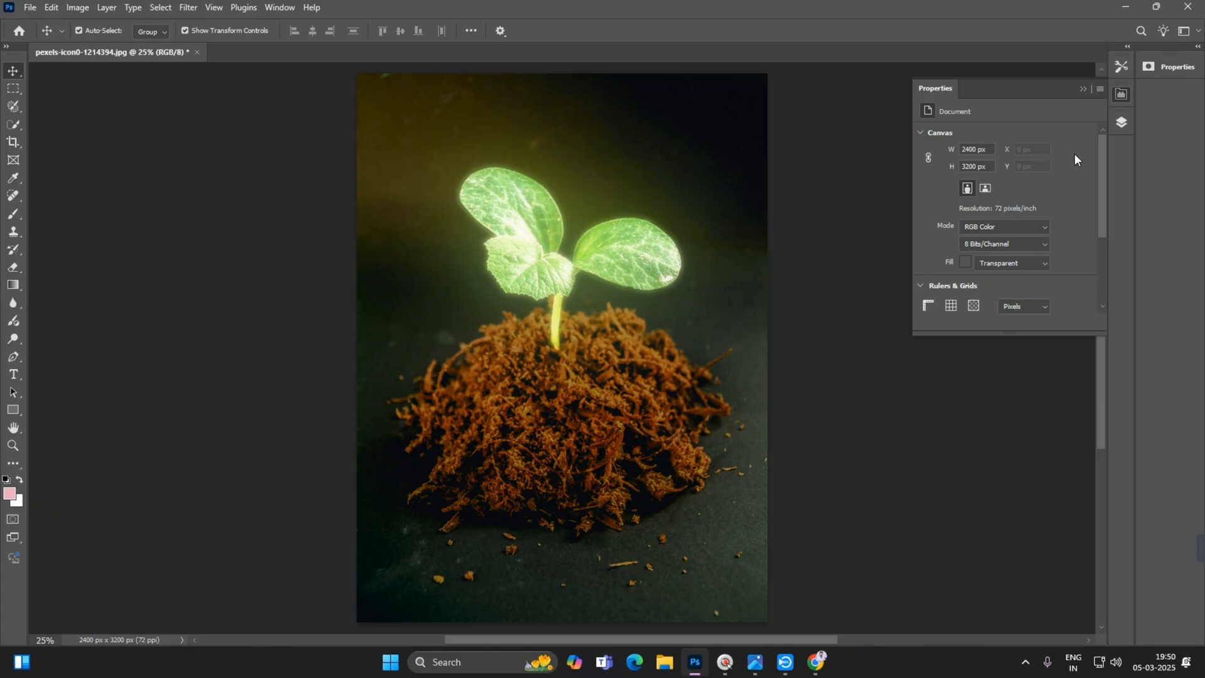
{"action": "left_click", "coordinate": [1122, 122]}
{"action": "left_click", "coordinate": [1008, 345]}
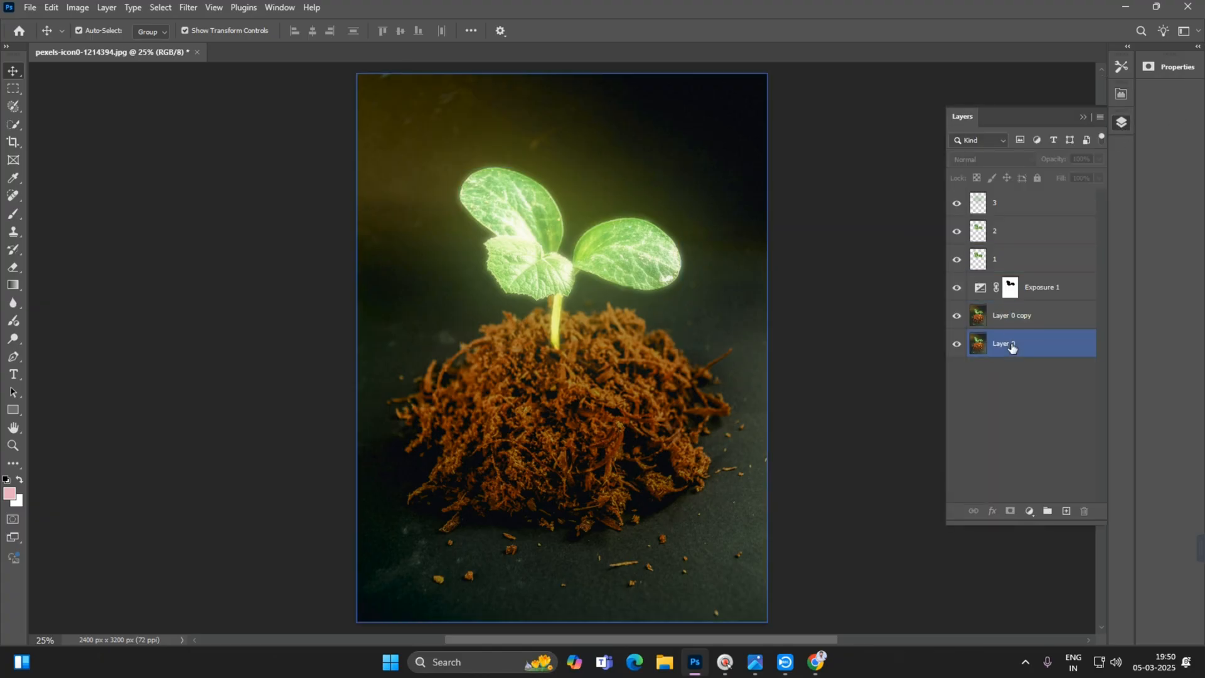
{"action": "left_click", "coordinate": [1011, 289]}
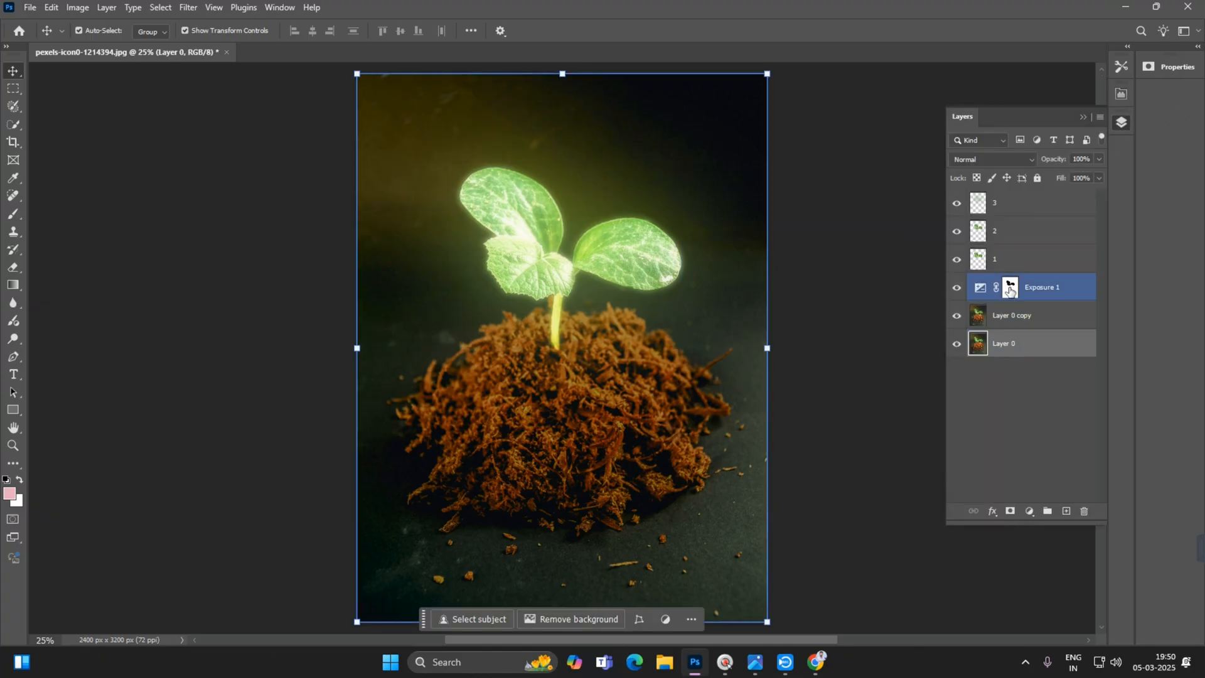
{"action": "left_click", "coordinate": [1001, 259]}
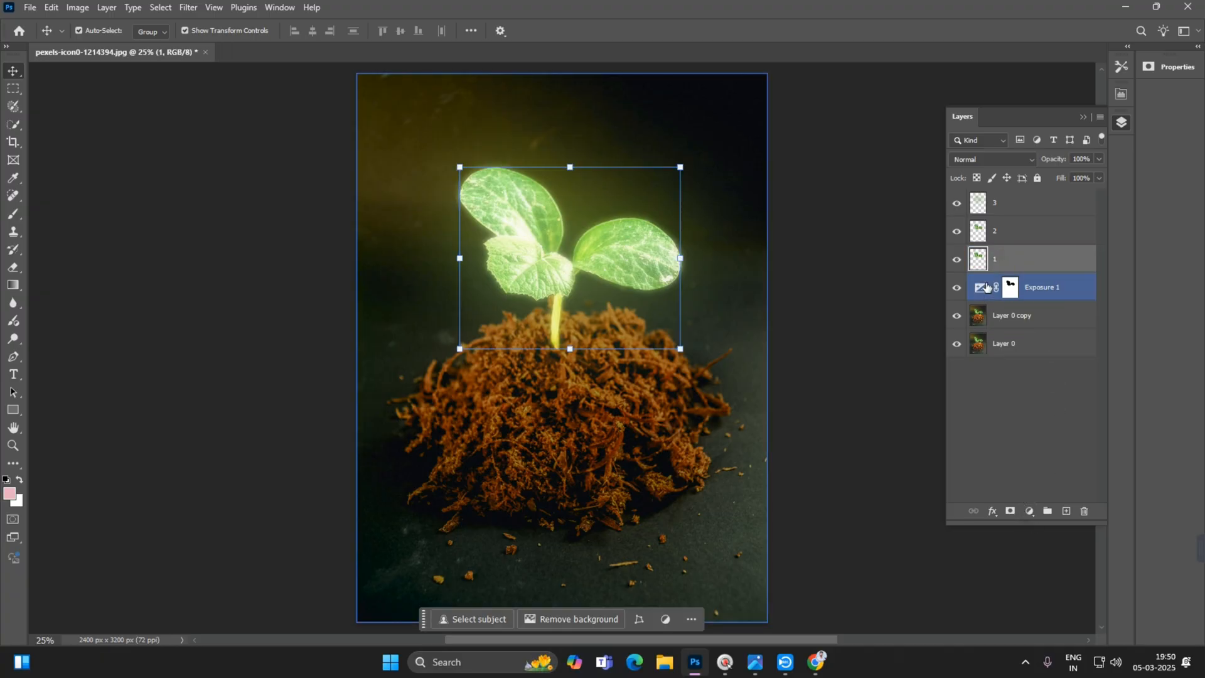
{"action": "left_click", "coordinate": [987, 350]}
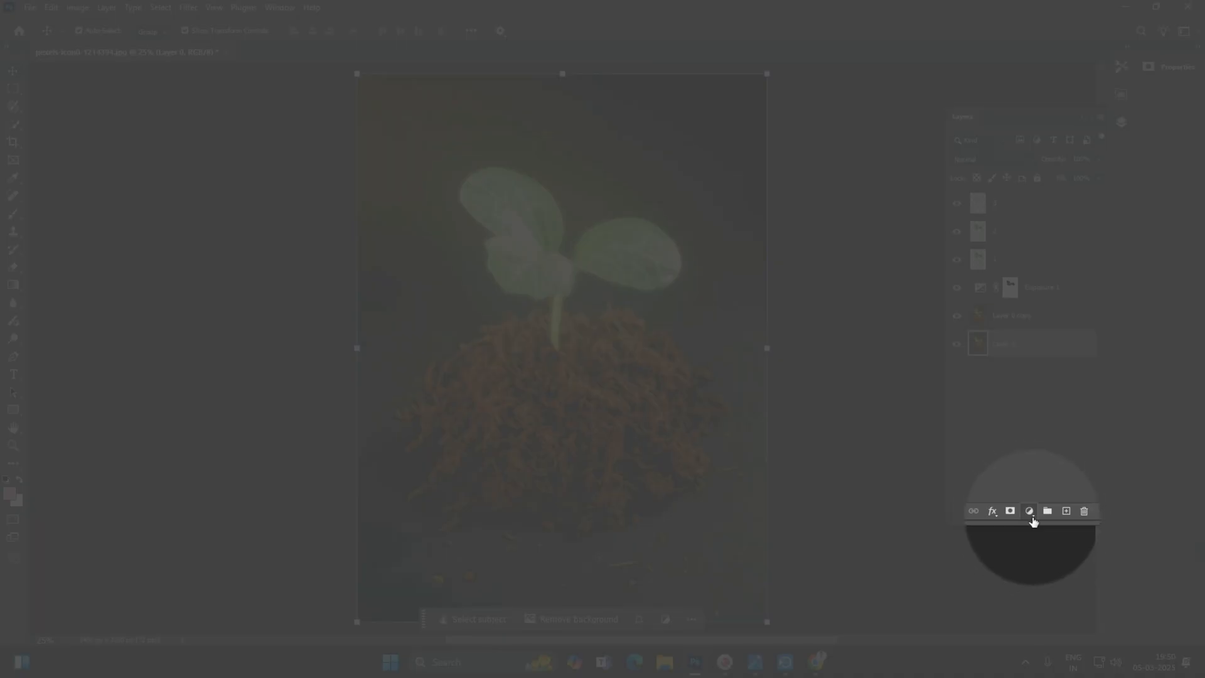
{"action": "left_click", "coordinate": [1030, 512]}
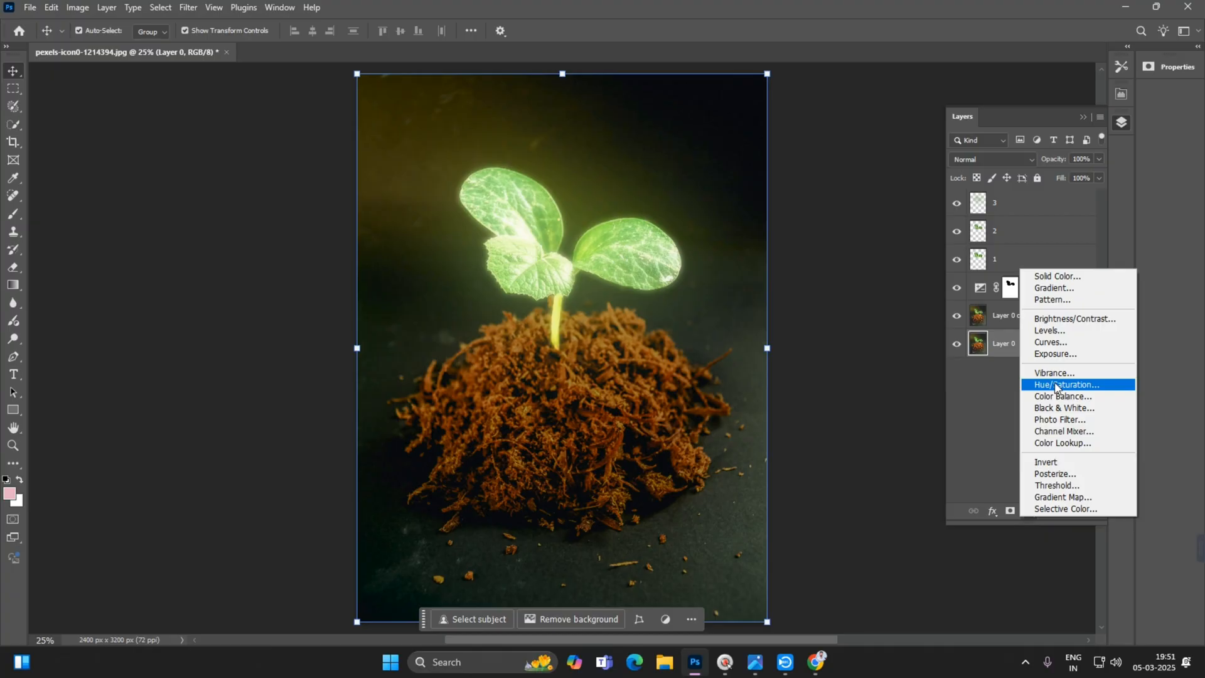
{"action": "left_click", "coordinate": [1057, 385]}
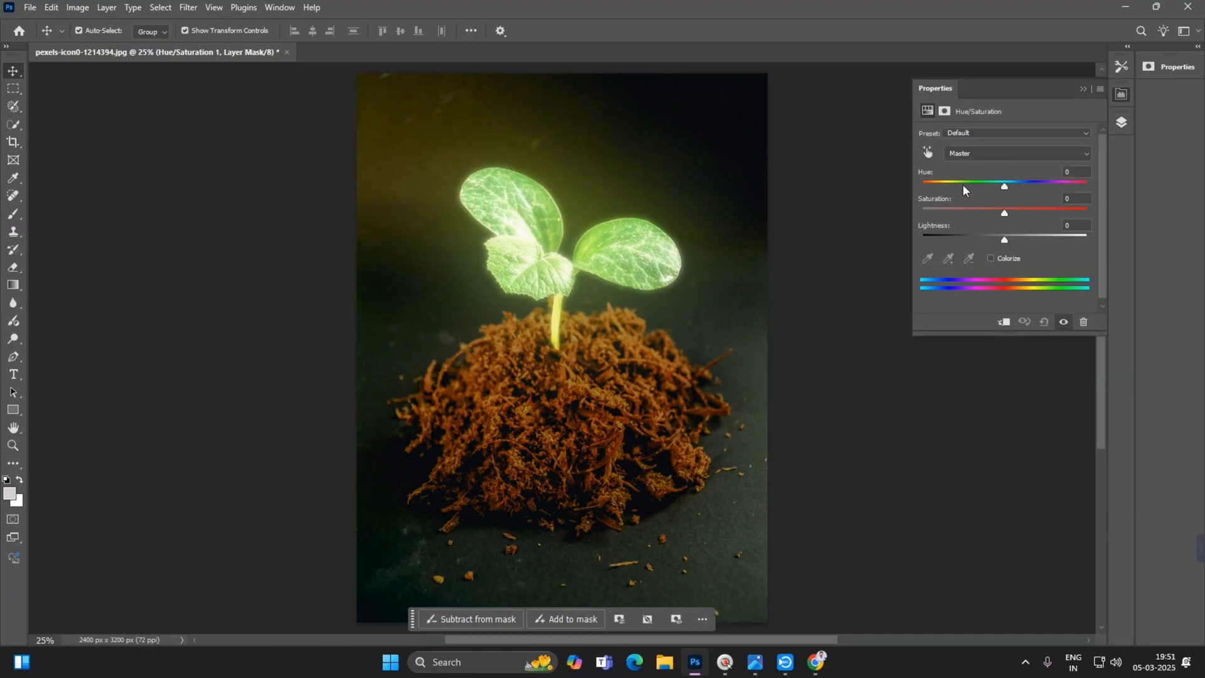
- Set the Hue/Saturation adjustment to Hue -30, Saturation +23 and Lightness +43
{"action": "left_click_drag", "start_coordinate": [1004, 187], "coordinate": [1003, 187]}
{"action": "left_click_drag", "start_coordinate": [999, 189], "coordinate": [982, 188]}
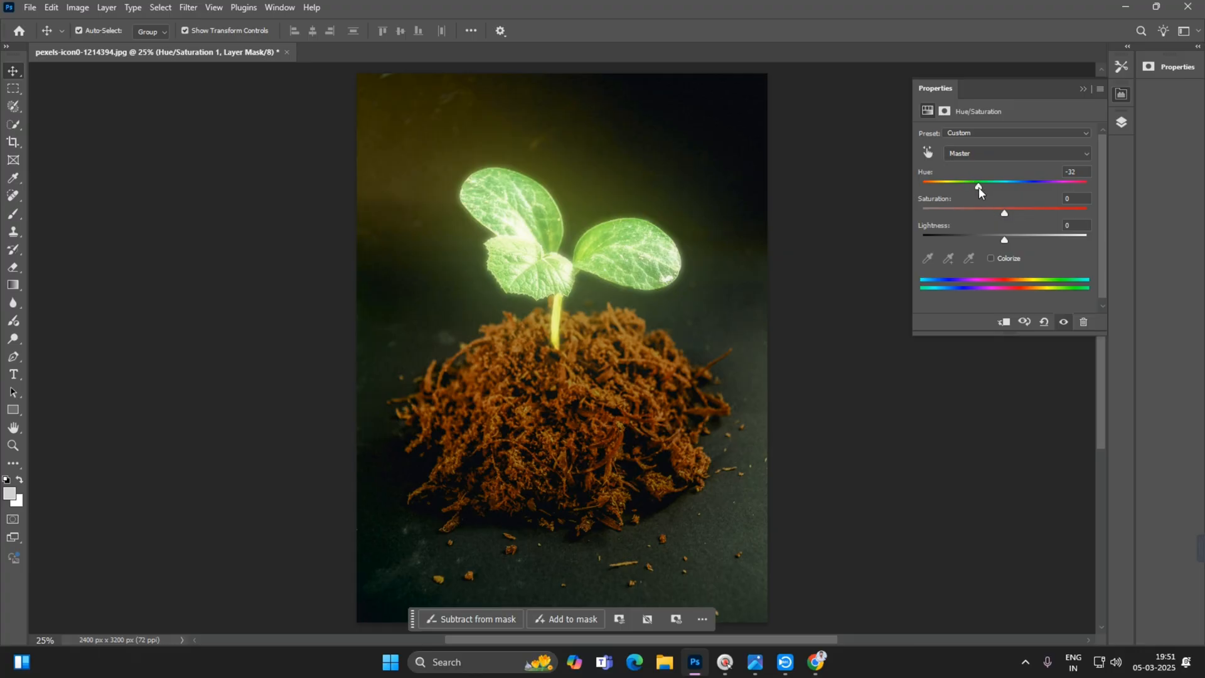
{"action": "left_click_drag", "start_coordinate": [1004, 216], "coordinate": [1008, 215]}
{"action": "left_click_drag", "start_coordinate": [1005, 240], "coordinate": [1038, 238]}
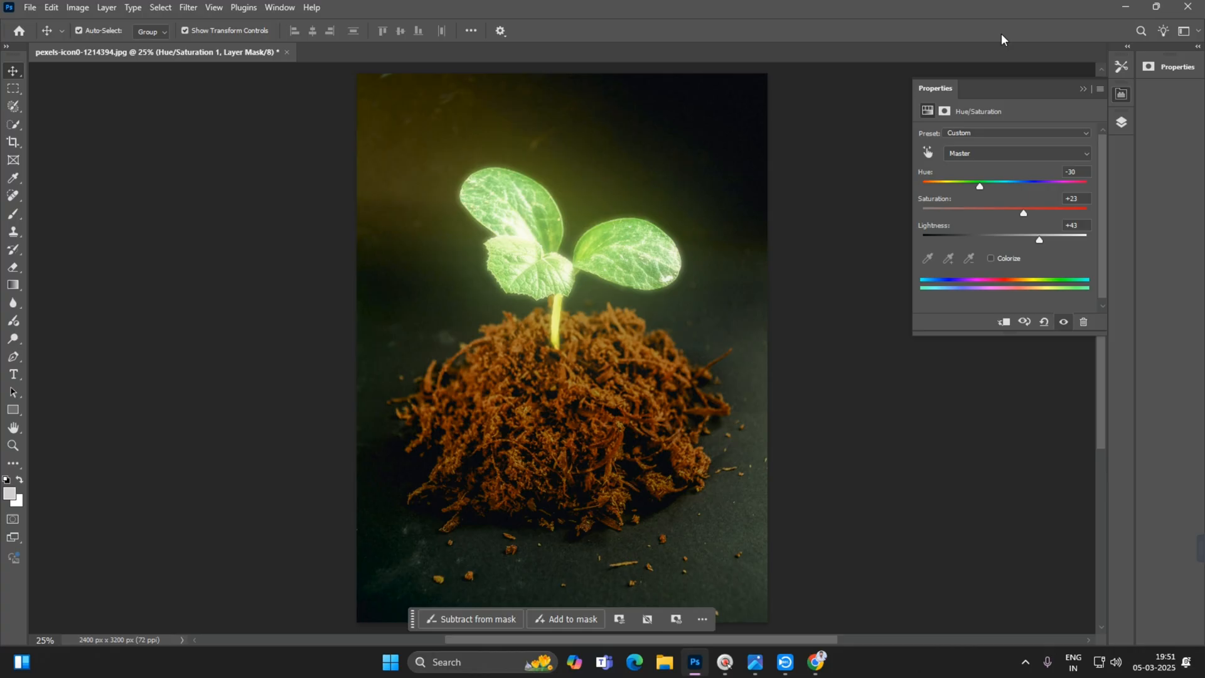
- Deselect all layers and minimize the image editor to show the desktop
{"action": "left_click", "coordinate": [1027, 371]}
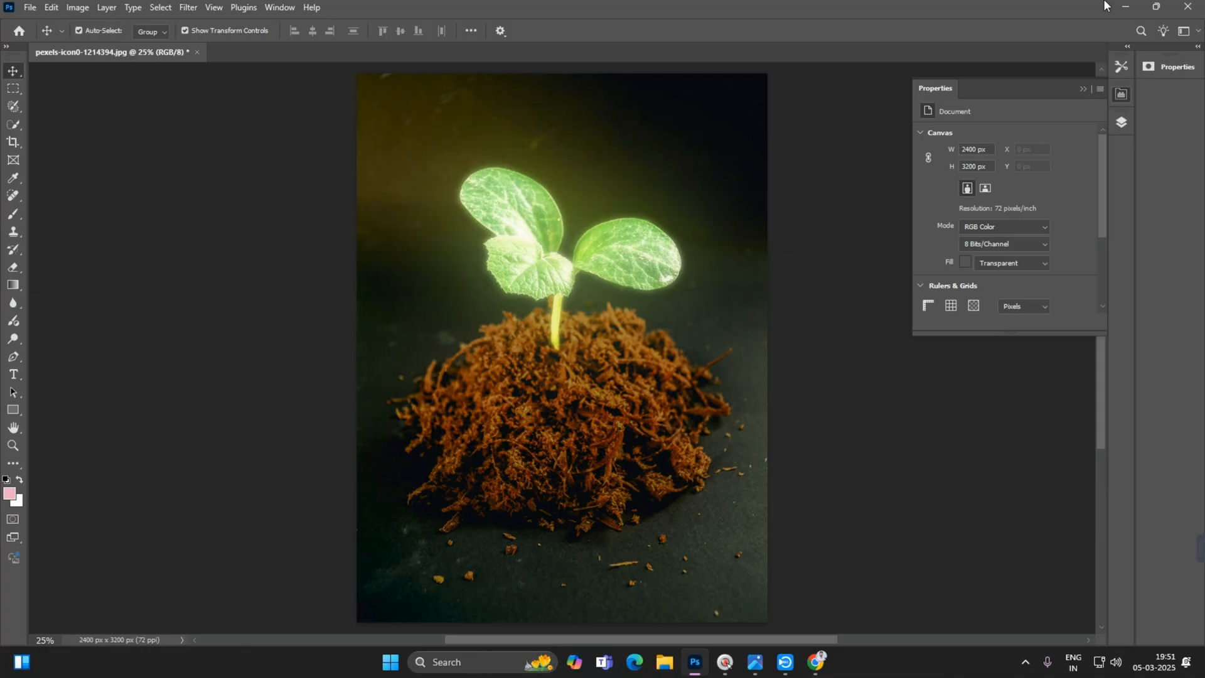
{"action": "left_click", "coordinate": [1126, 8]}
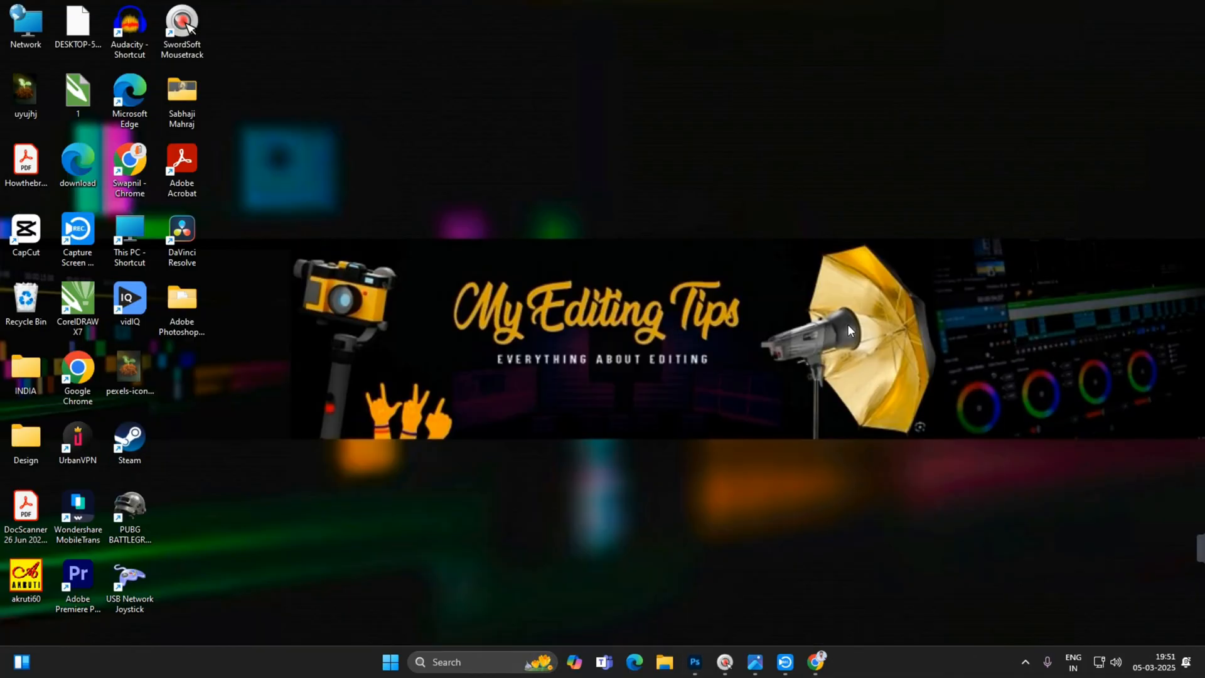